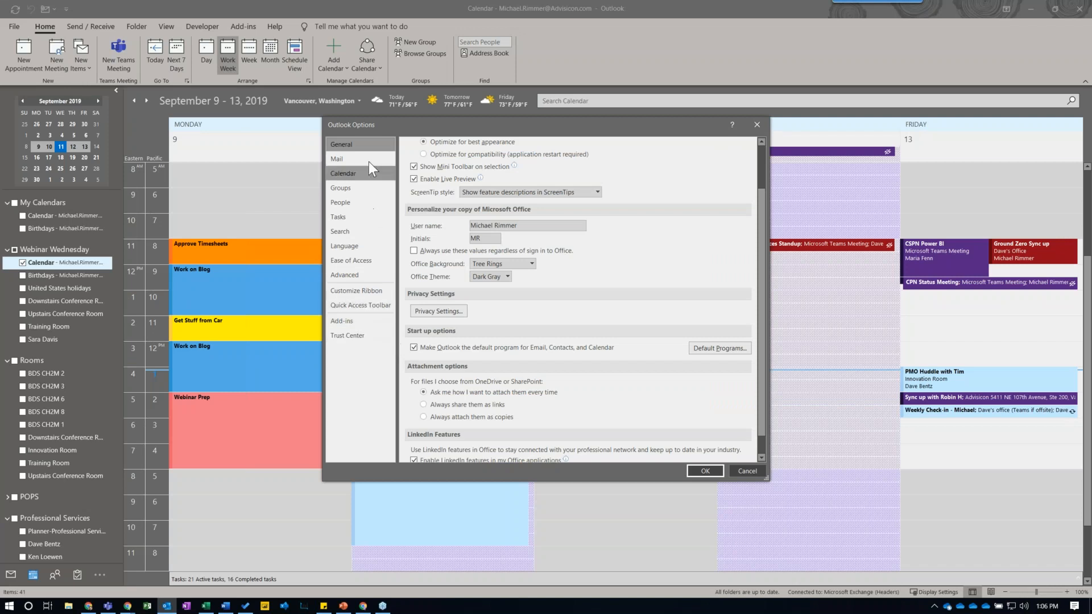
- Open the Calendar options and choose 30 minutes as the default duration for new appointments and meetings
click(348, 175)
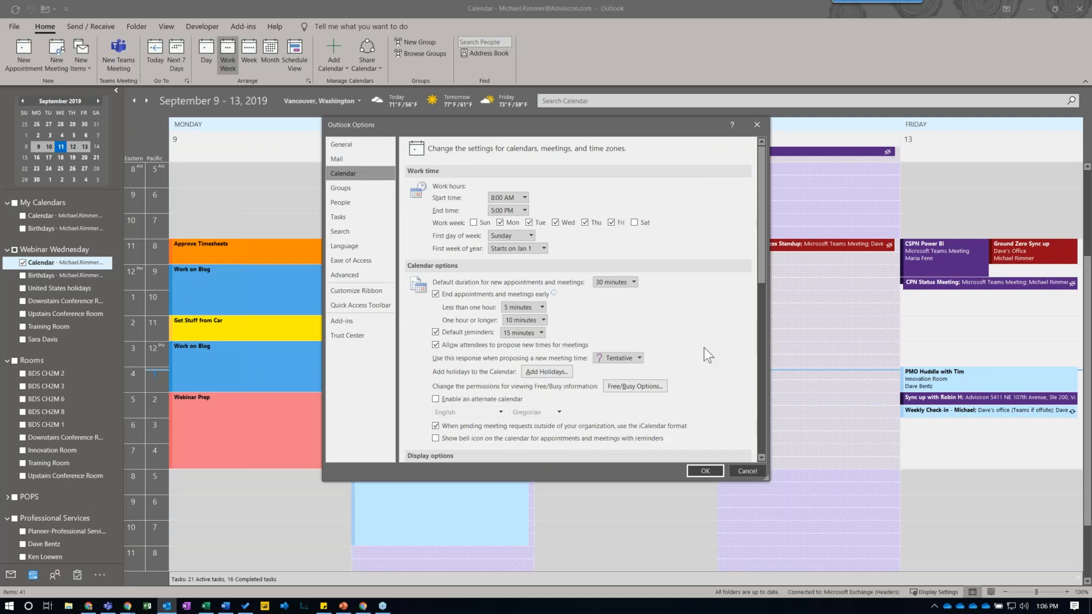
scroll(571, 167, down, 3)
scroll(728, 245, up, 3)
scroll(684, 256, down, 3)
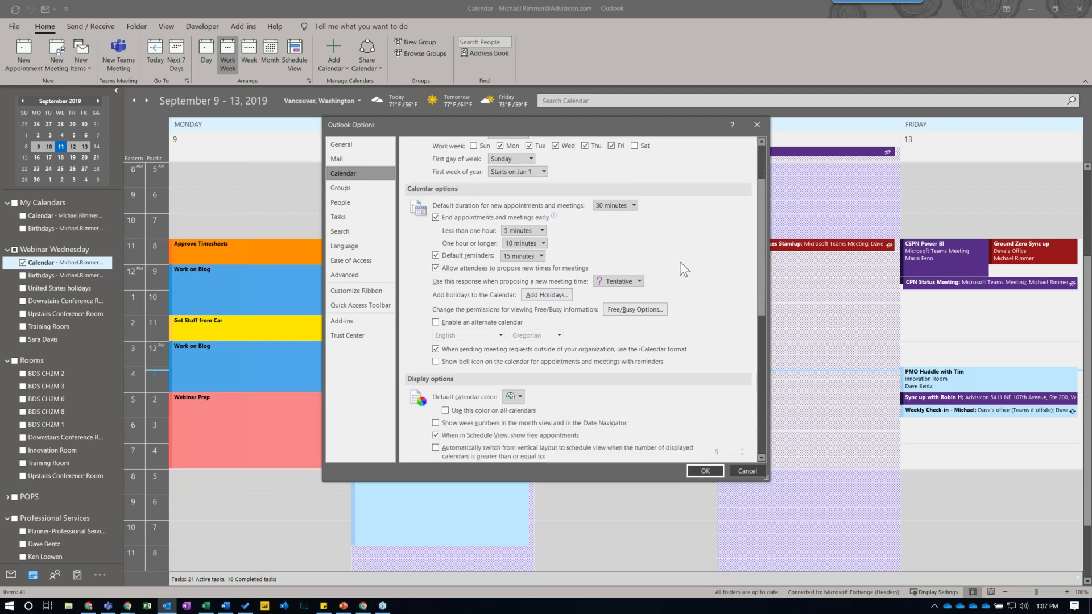
scroll(665, 258, up, 2)
scroll(665, 259, down, 3)
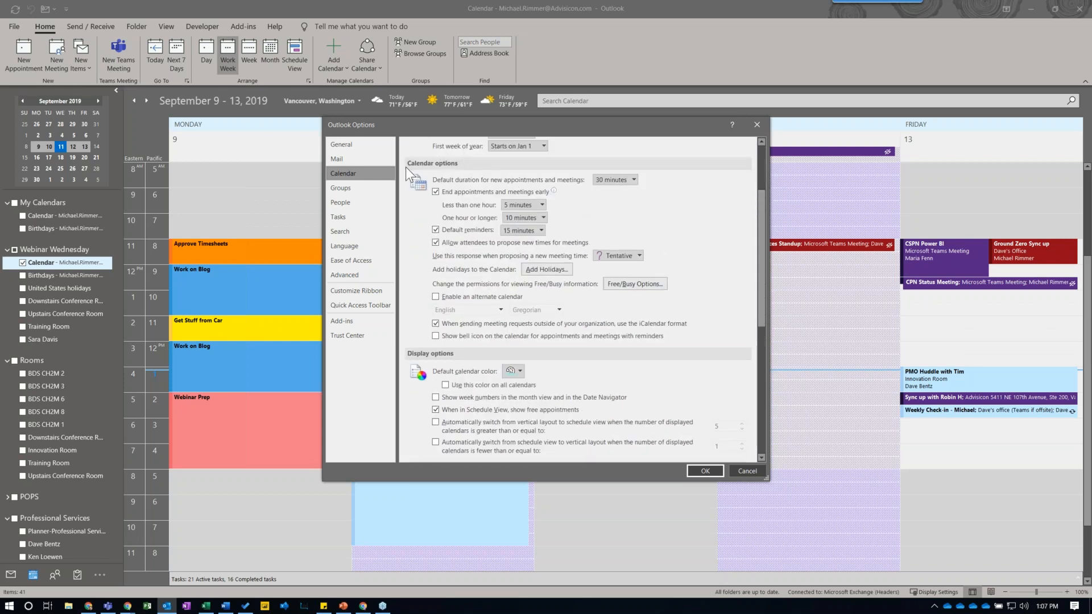
click(630, 182)
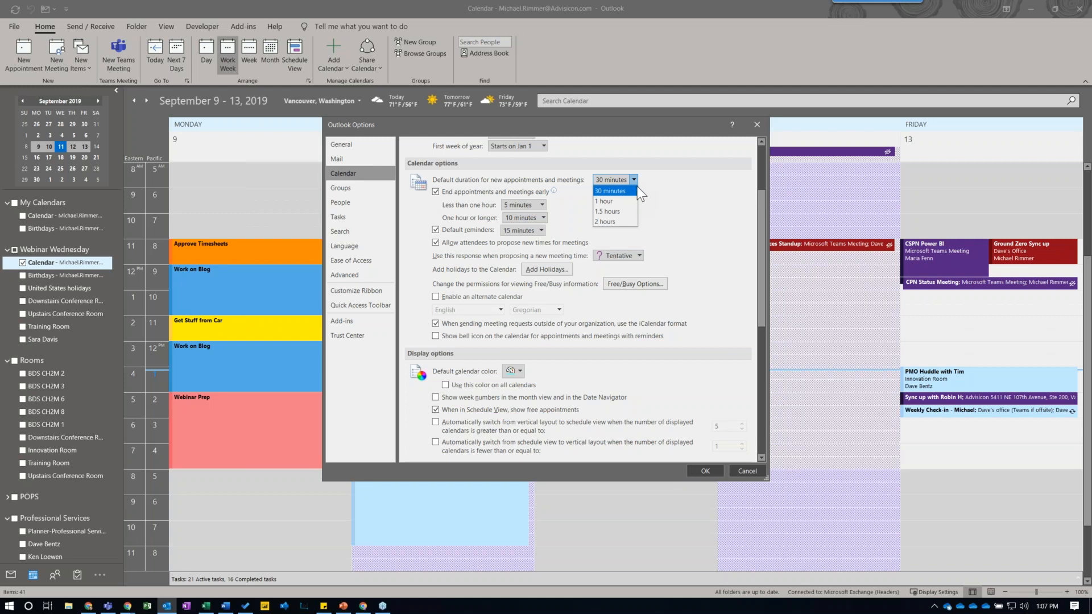
click(632, 188)
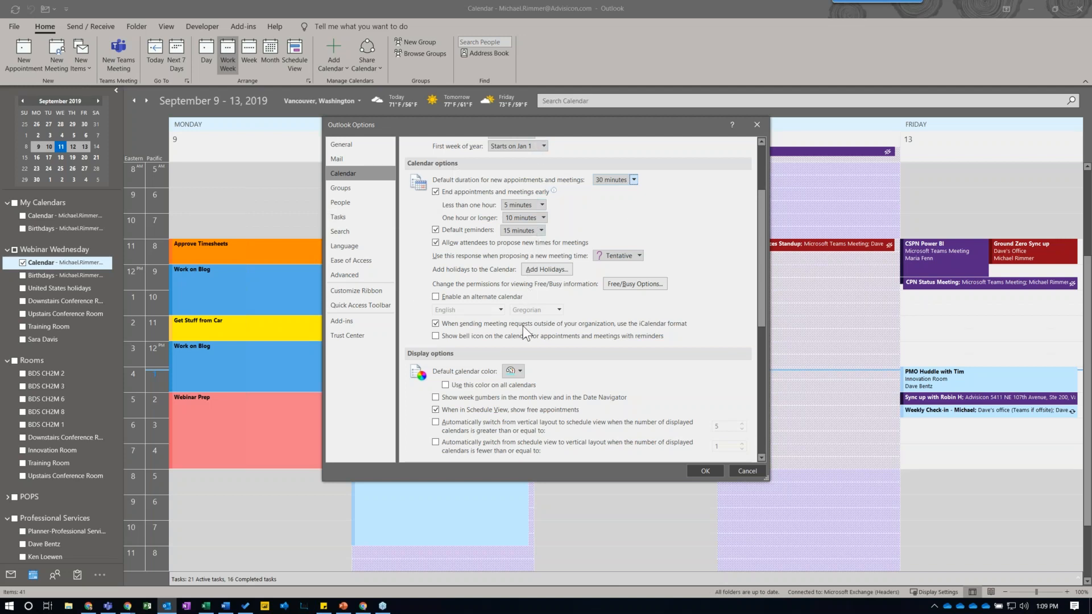
- Enable both display options that automatically switch between vertical layout and schedule view
scroll(538, 274, down, 5)
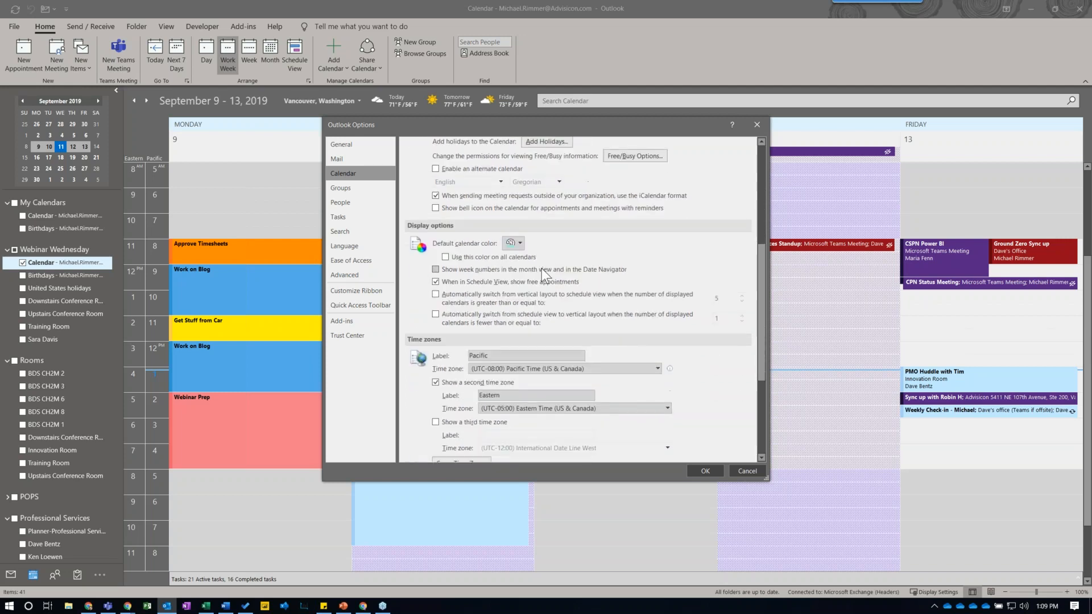
scroll(542, 269, down, 2)
scroll(553, 214, up, 1)
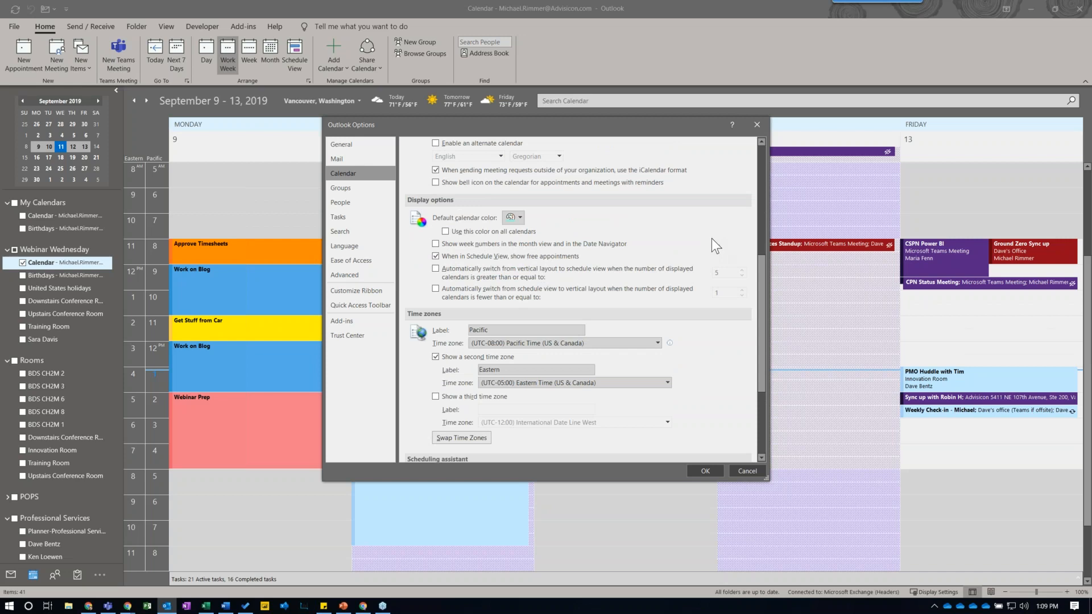
click(451, 268)
click(455, 291)
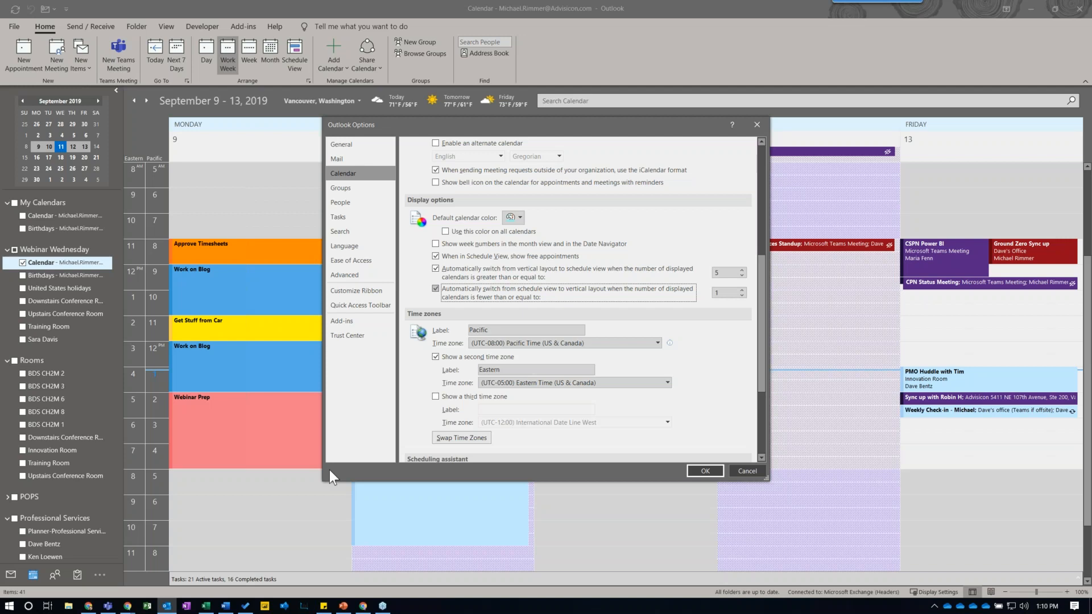
- Set the automatic switch from vertical layout to schedule view to apply at 9 or more displayed calendars
click(593, 272)
click(577, 271)
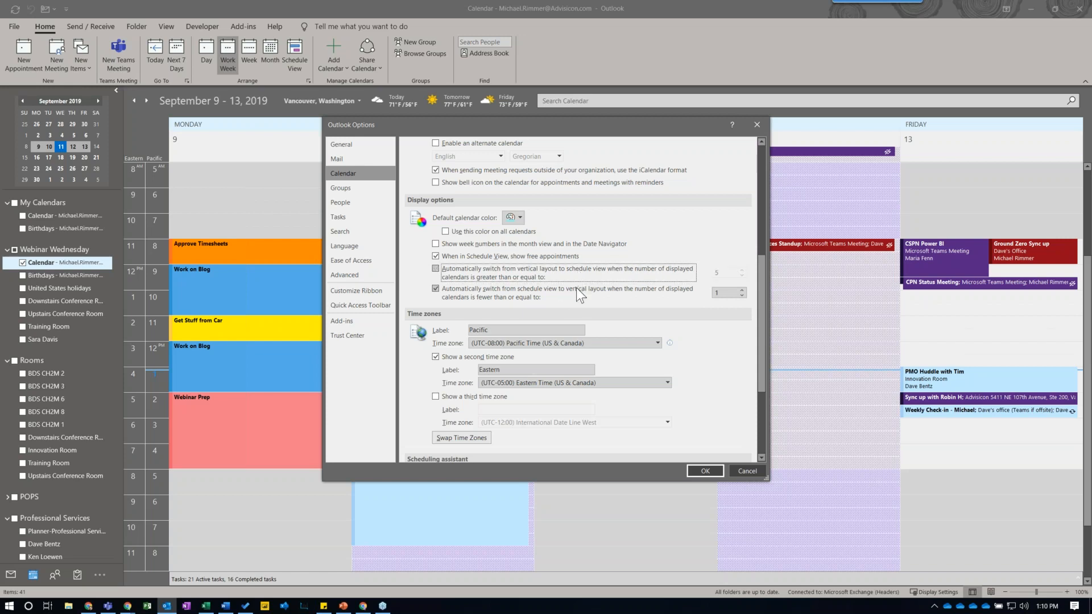
click(617, 272)
click(742, 271)
click(742, 271)
click(742, 271)
click(742, 272)
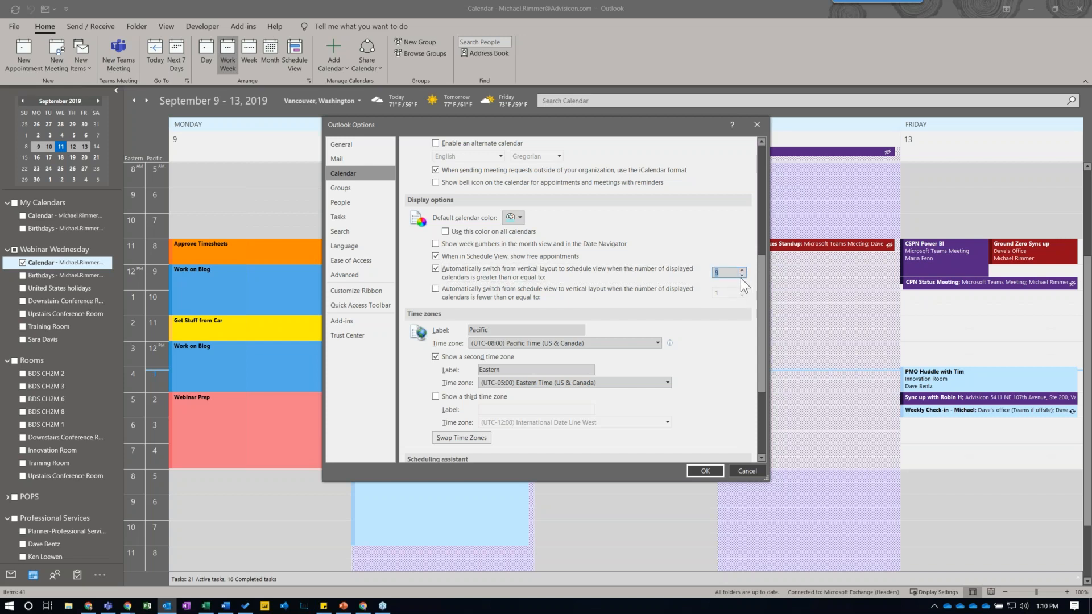
- Enable the automatic switch from schedule view to vertical layout at 5 or fewer displayed calendars
click(571, 296)
click(743, 289)
click(743, 290)
- Turn off both automatic layout-switching options and save the calendar options
click(577, 271)
click(571, 292)
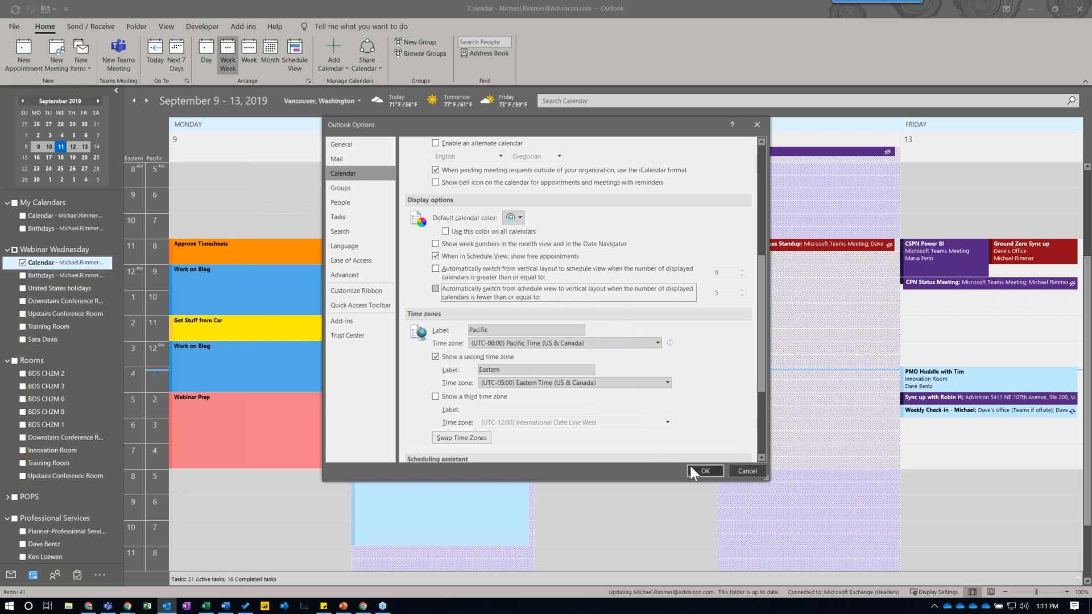
click(704, 471)
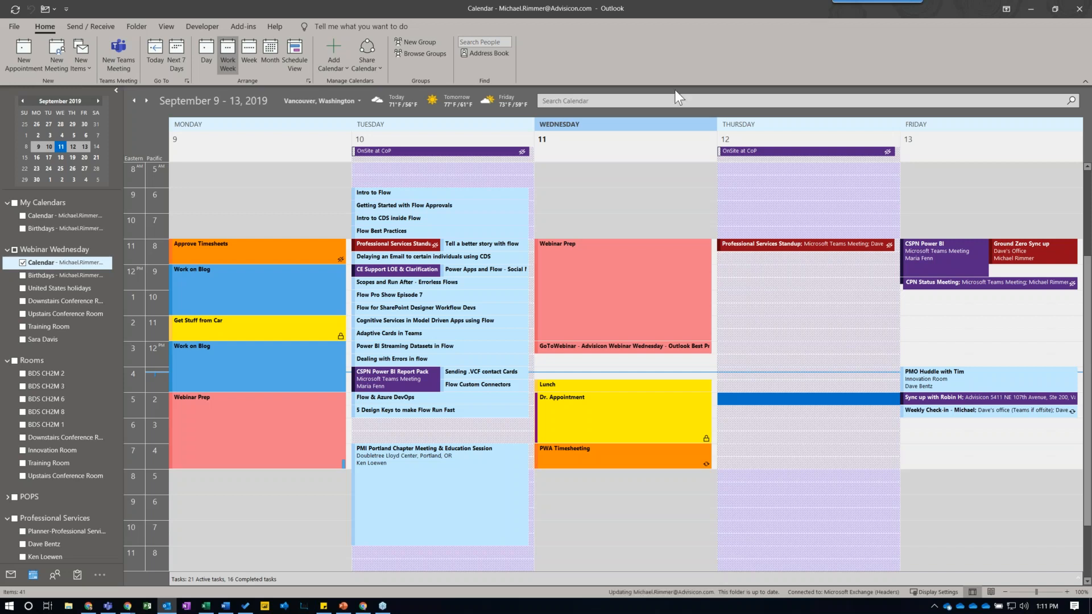
click(620, 174)
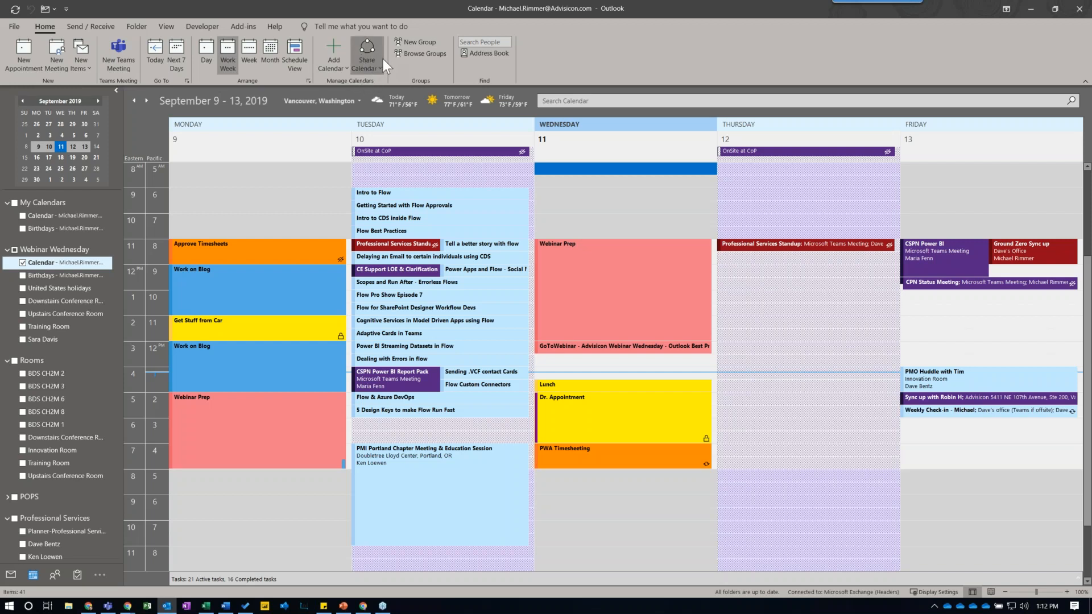
- Open the sharing permissions of the Advisicon calendar and set My Organization to Can view when I'm busy
click(355, 69)
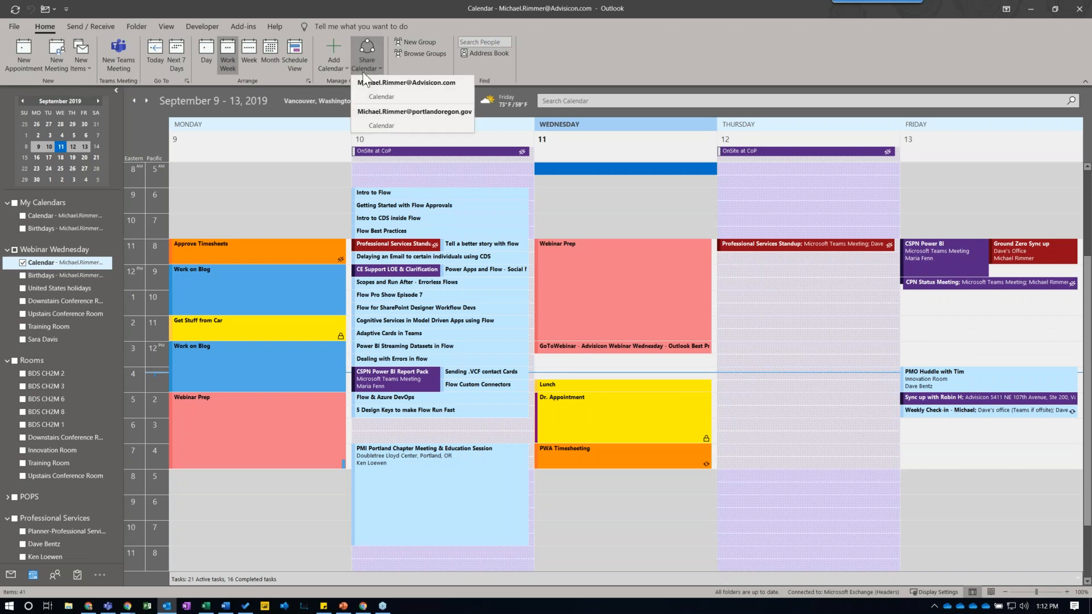
click(399, 100)
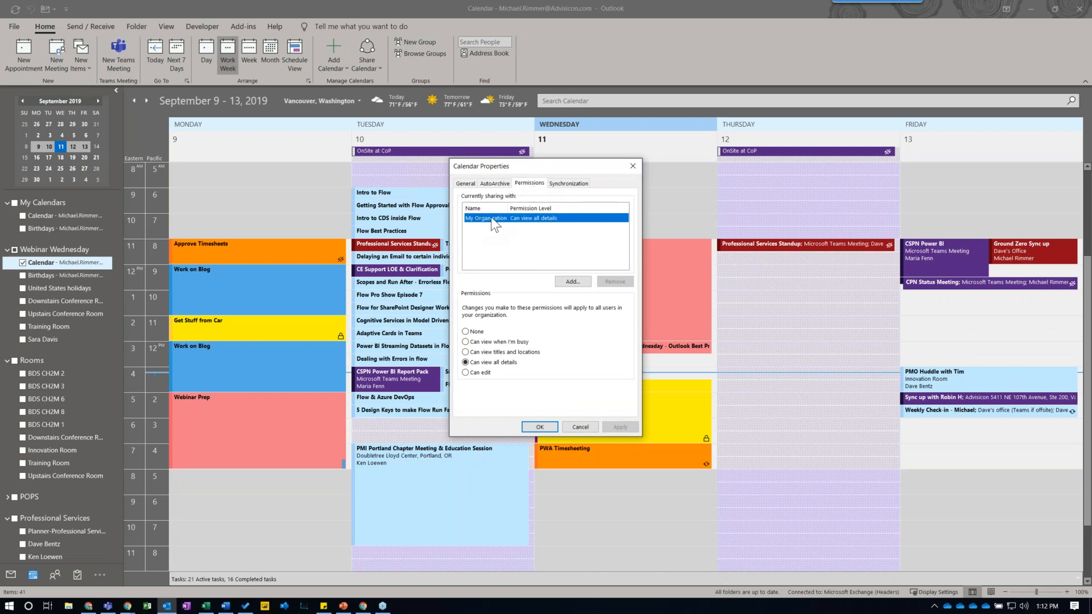
click(493, 342)
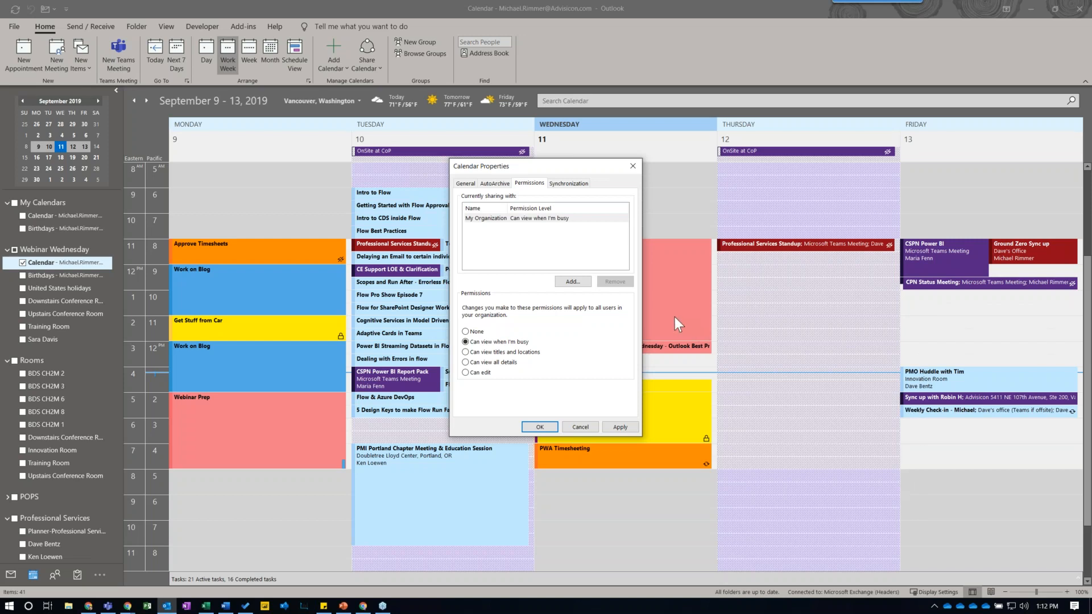
click(488, 365)
click(621, 427)
click(540, 427)
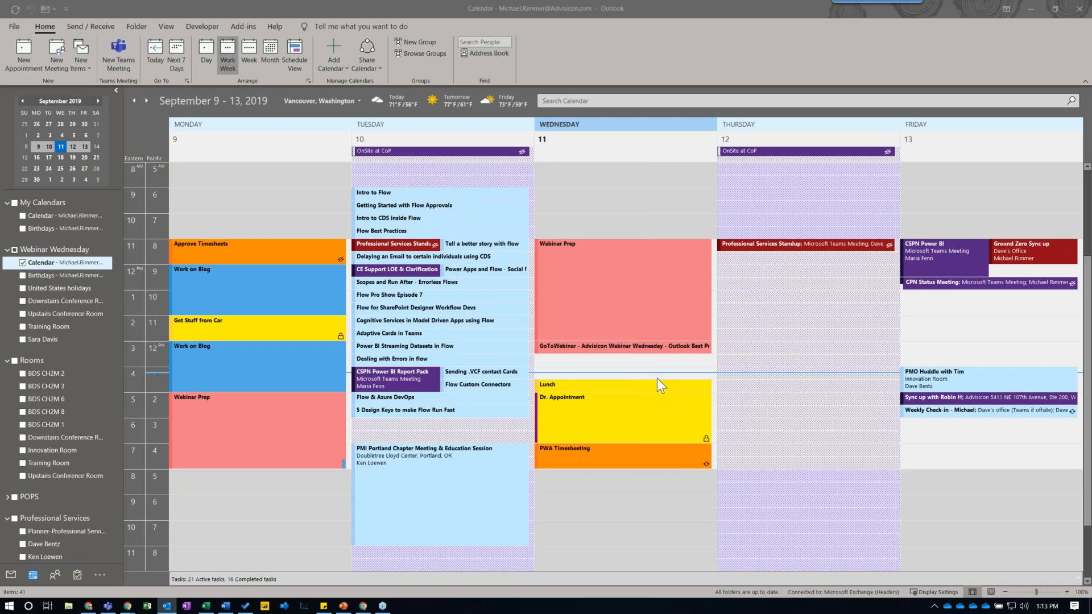
- Remove the Private marking from Wednesday's Dr. Appointment
click(731, 386)
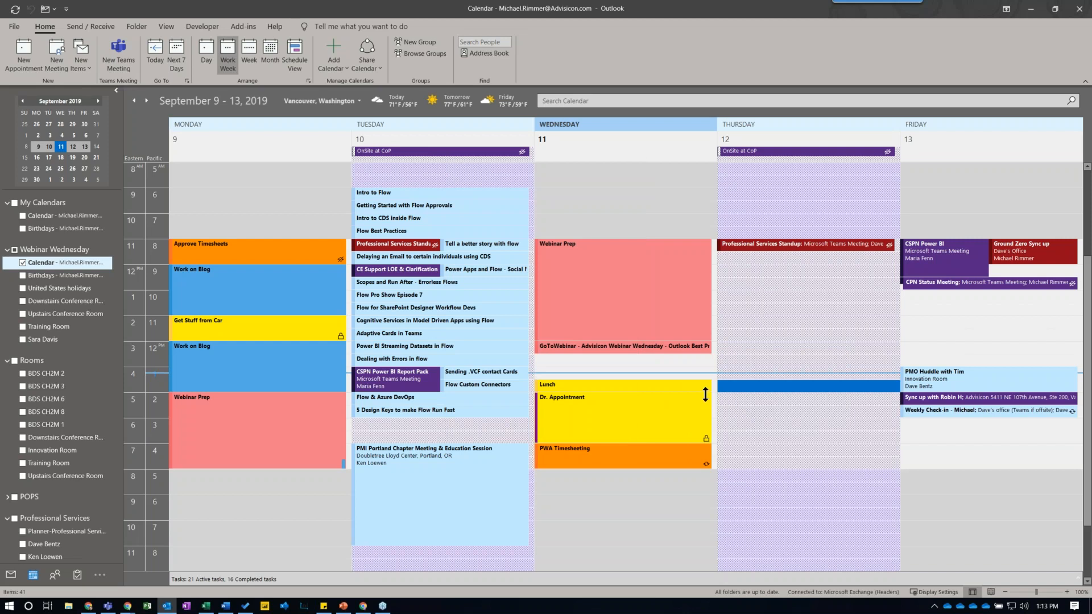
click(705, 370)
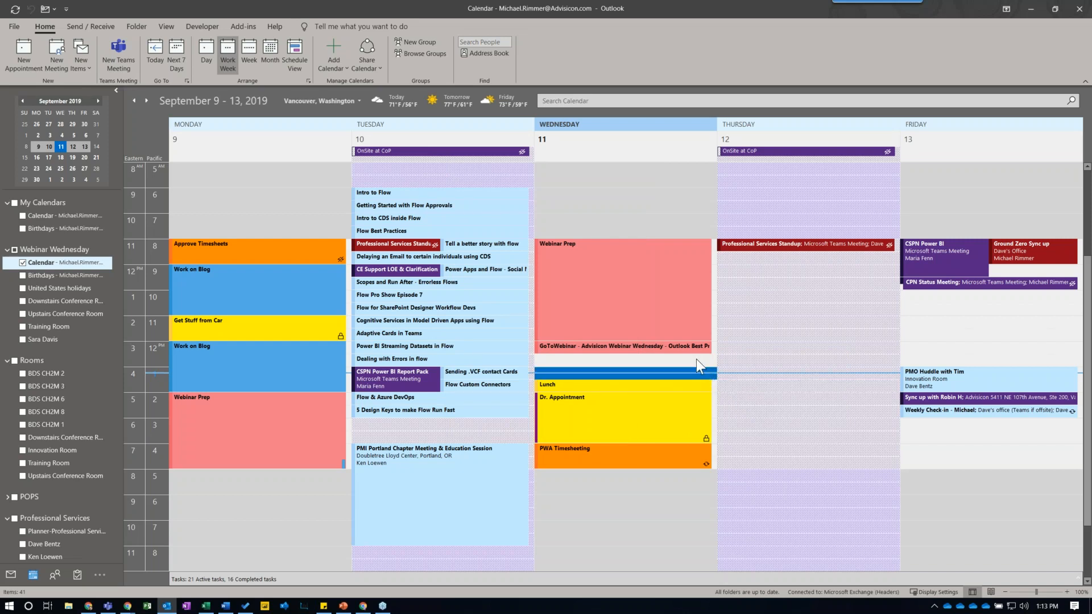
click(657, 417)
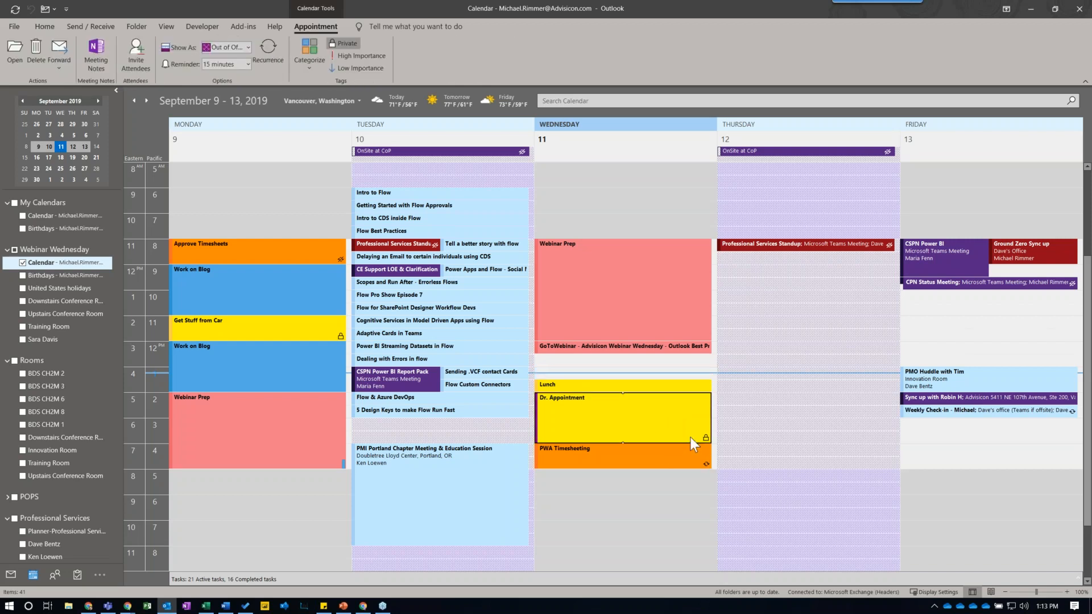
mouse_move(690, 437)
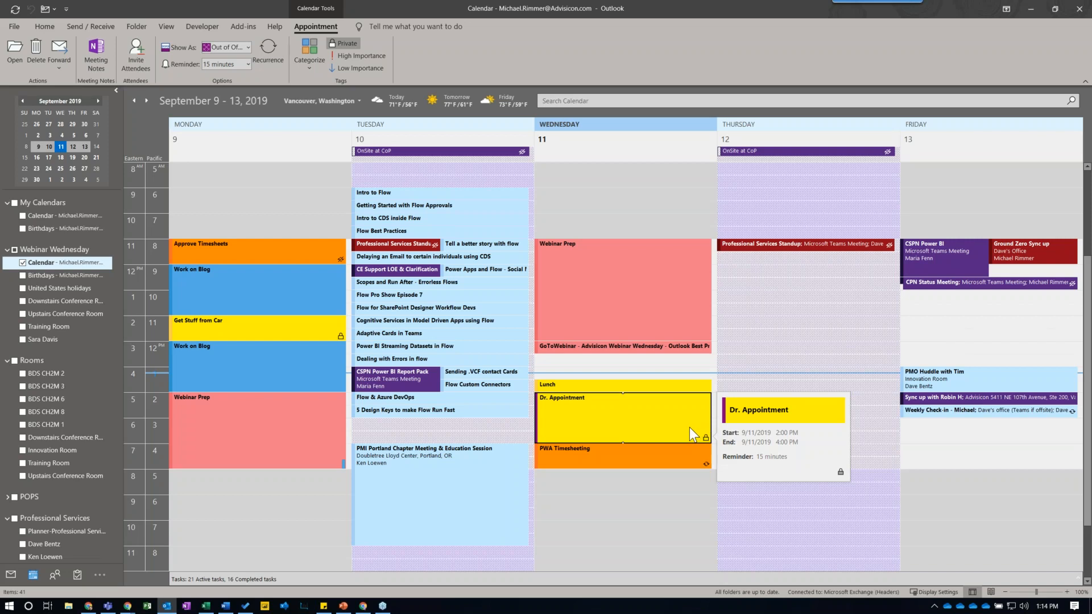
right_click(689, 428)
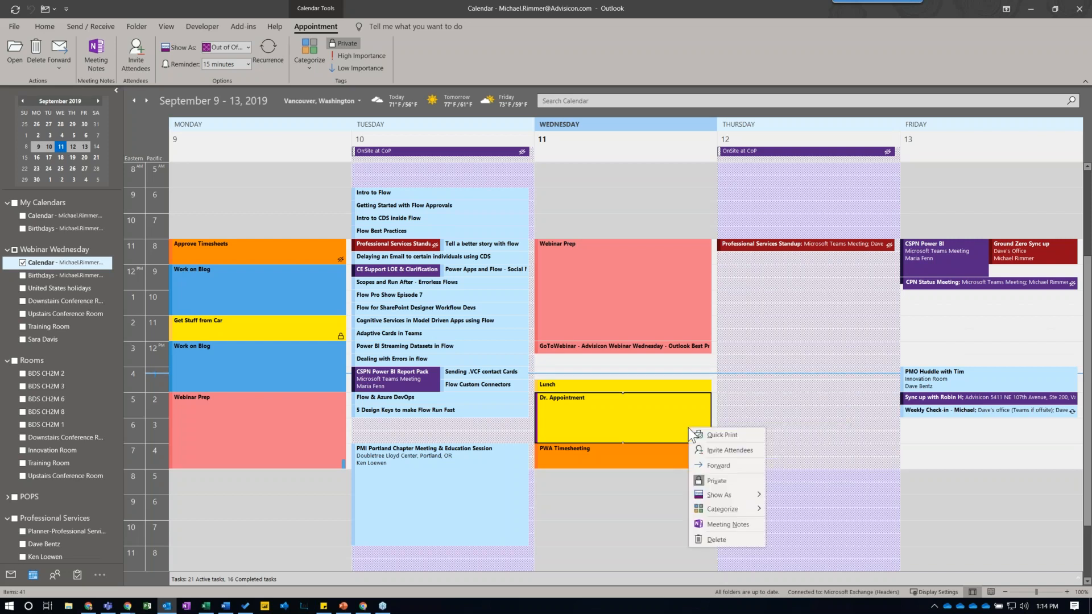
click(714, 482)
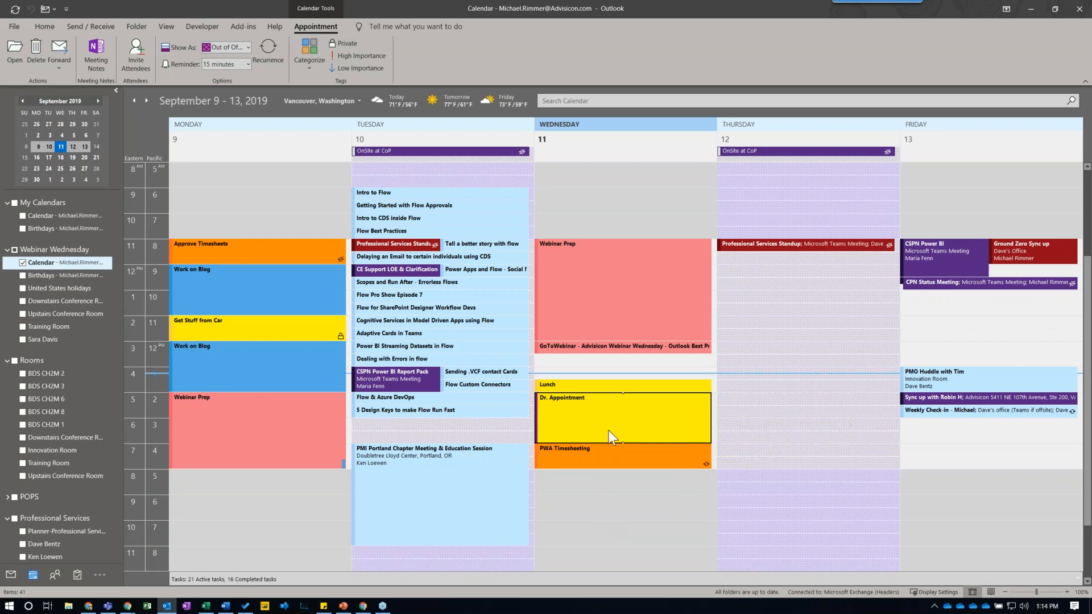
- Mark Wednesday's Dr. Appointment as Private
right_click(608, 430)
click(636, 491)
mouse_move(577, 427)
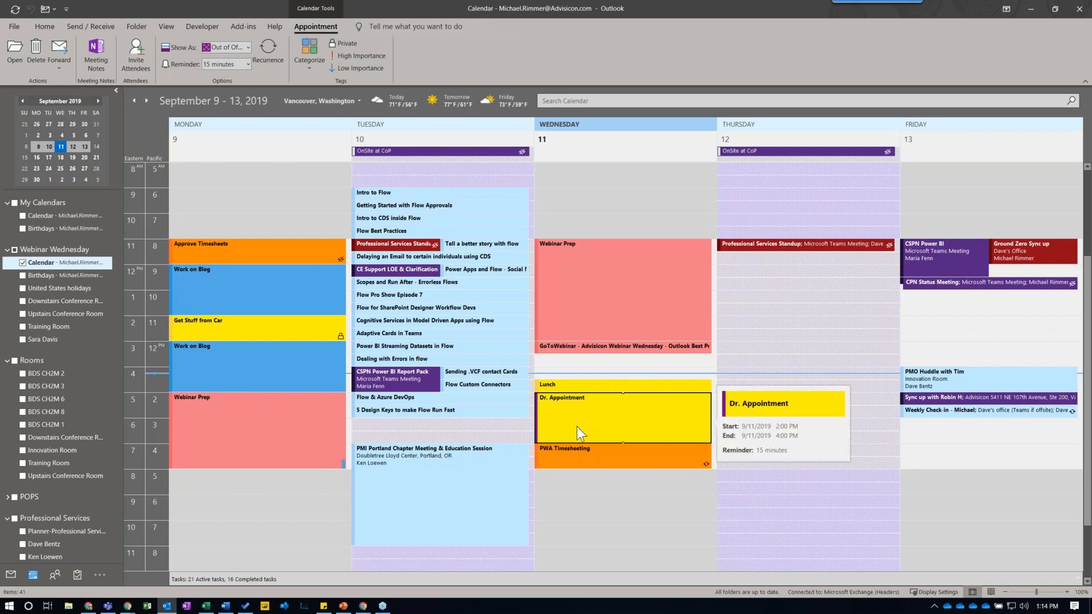
click(586, 489)
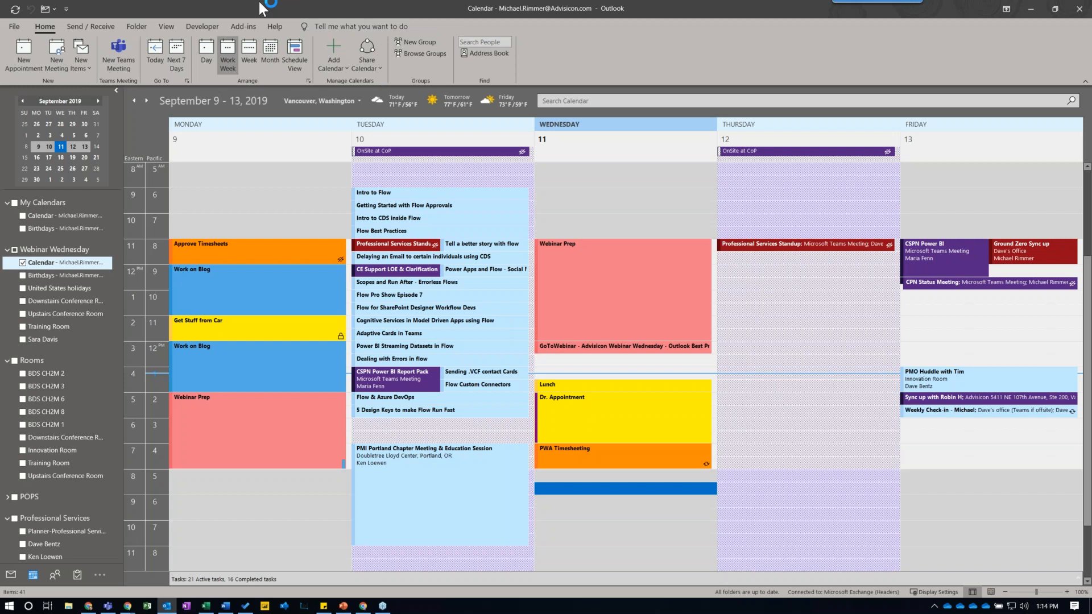
click(627, 433)
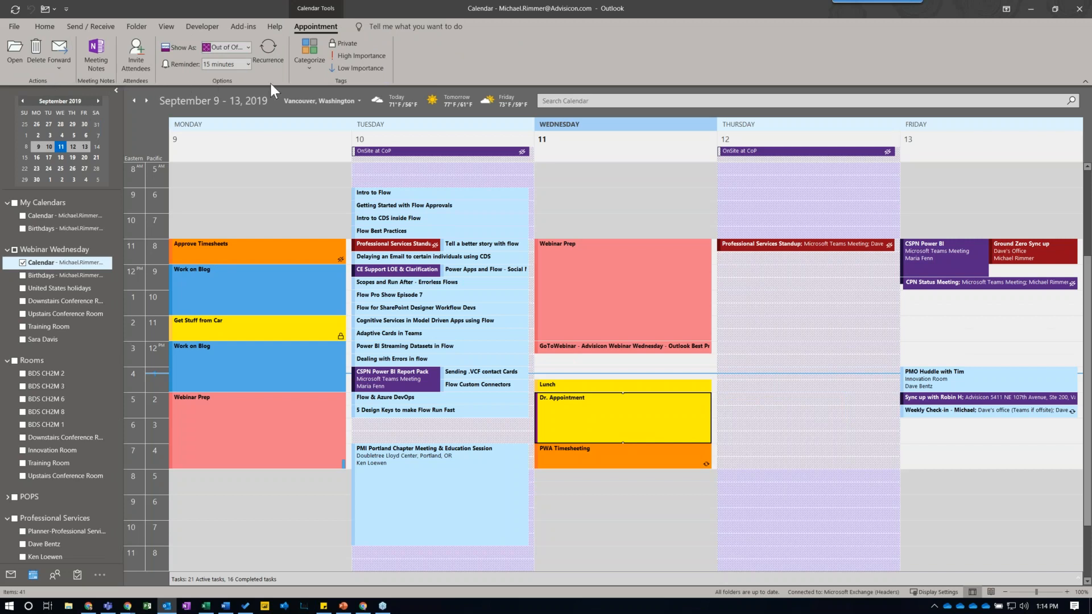
click(343, 45)
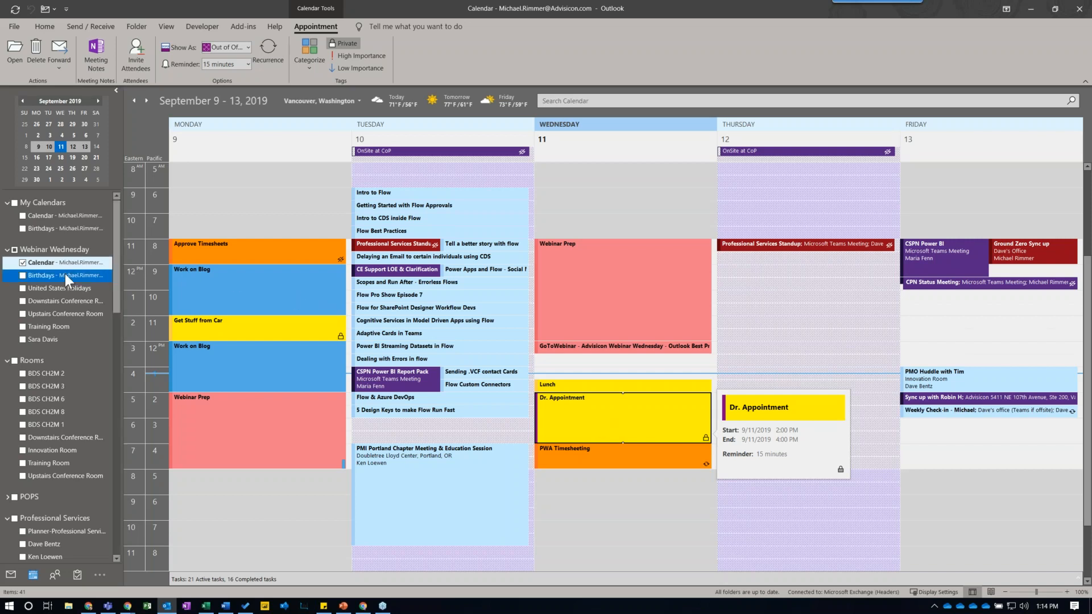
- Display the colleague's calendar from the Webinar Wednesday group alongside and compare its private Wednesday appointment with the Dr. Appointment
click(42, 339)
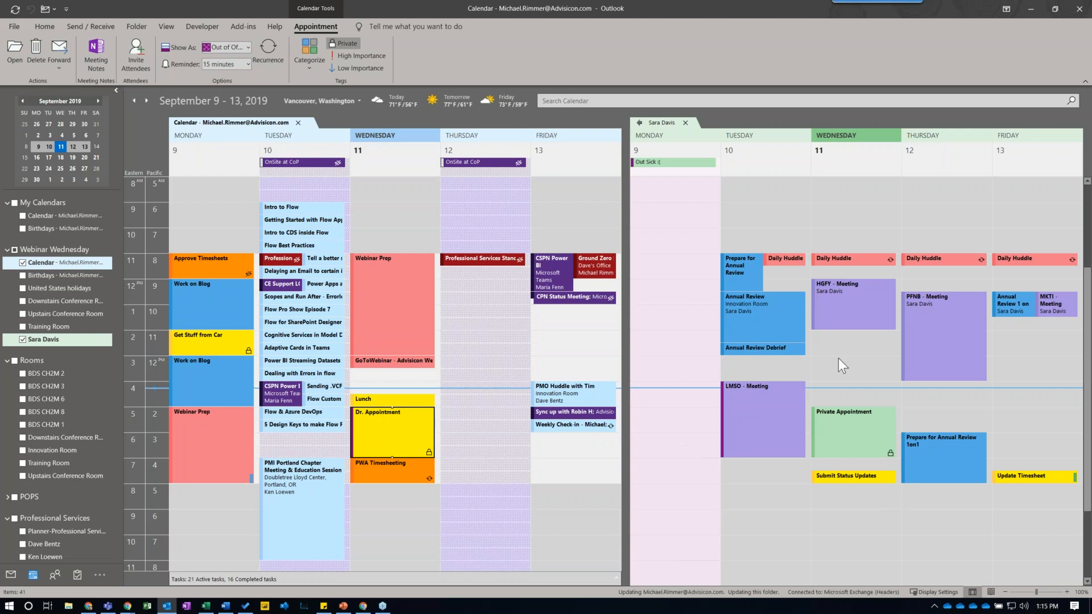
click(837, 401)
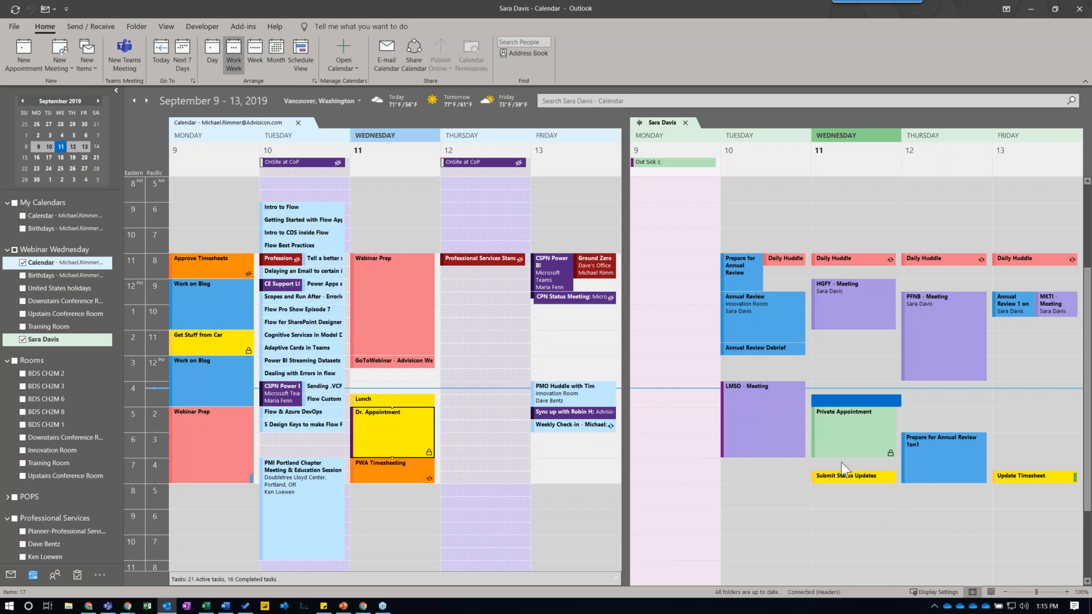
mouse_move(850, 433)
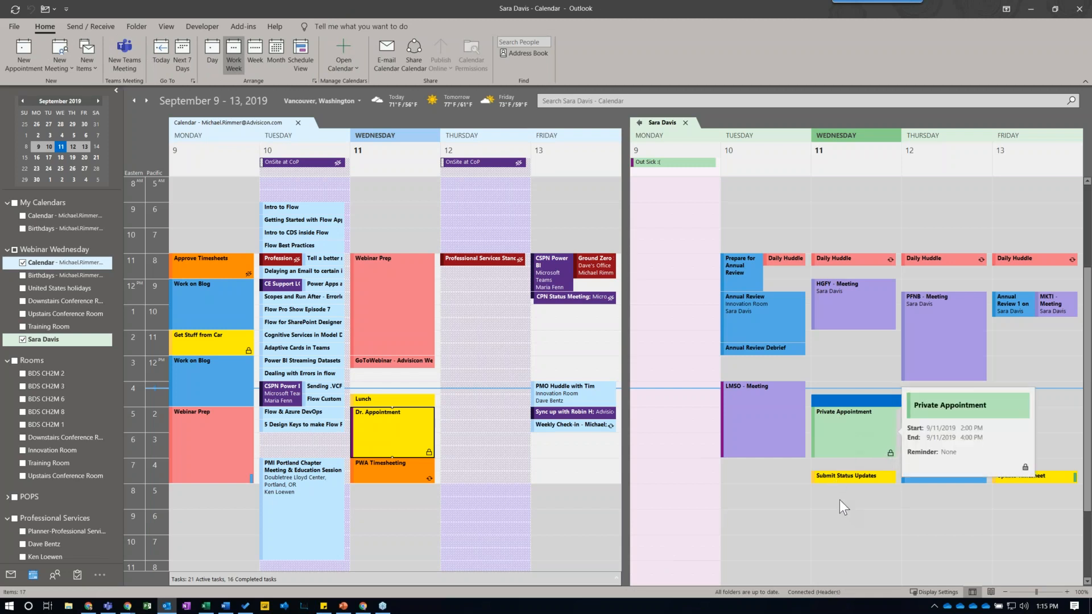
click(424, 427)
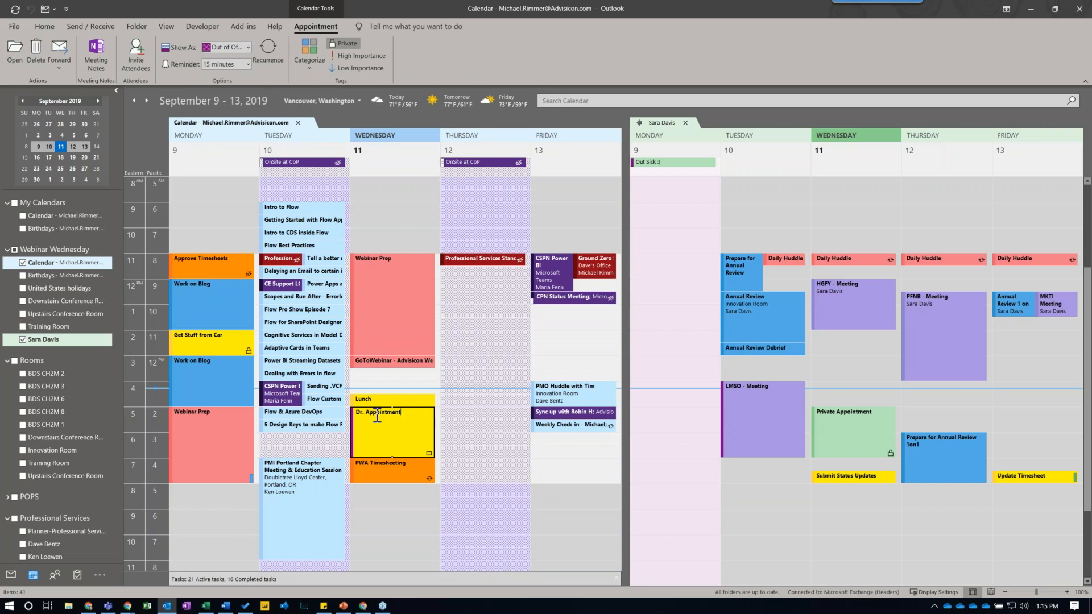
key(Escape)
click(485, 426)
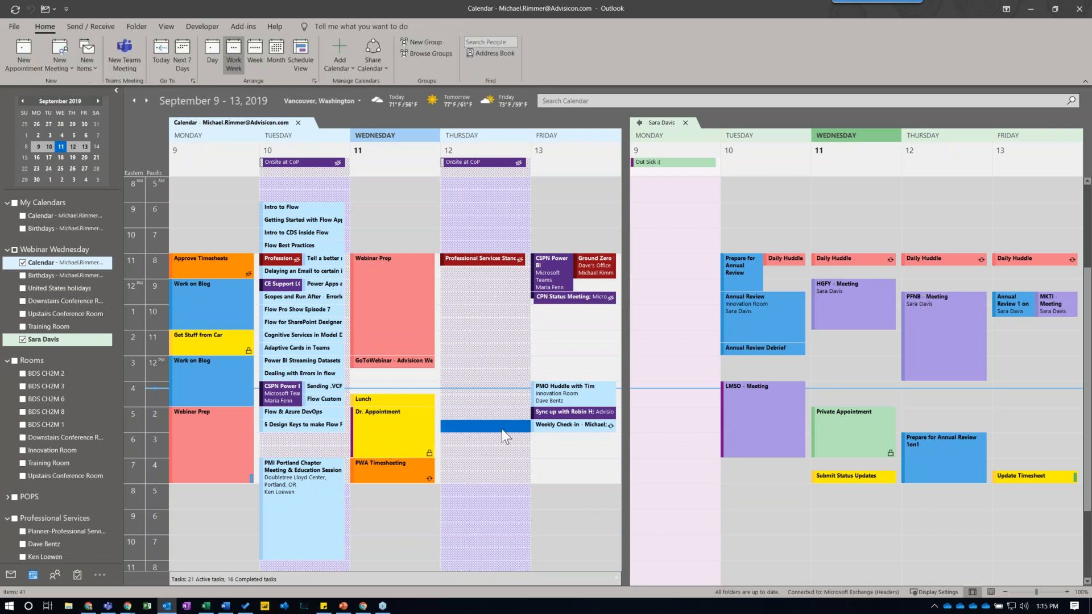
click(368, 435)
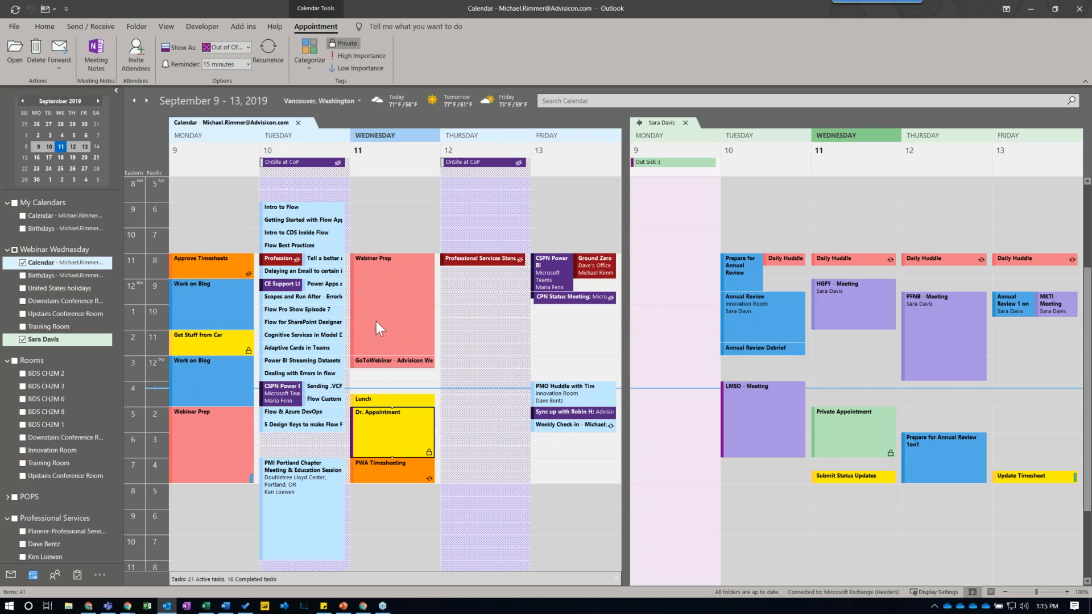
- Search the address book for the colleague by first name and add their calendar to the view
click(53, 24)
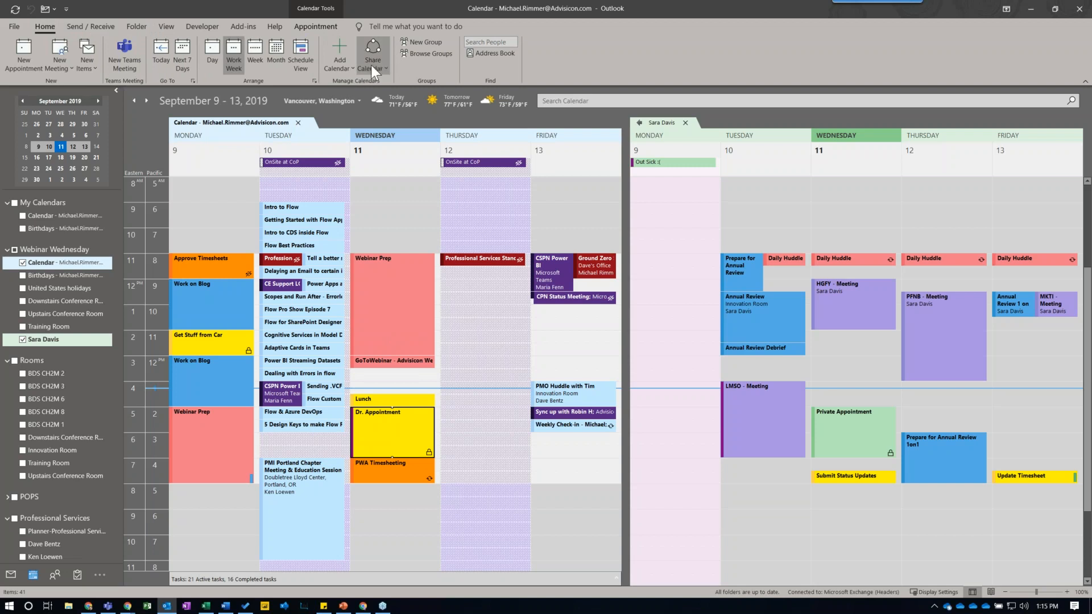
click(349, 65)
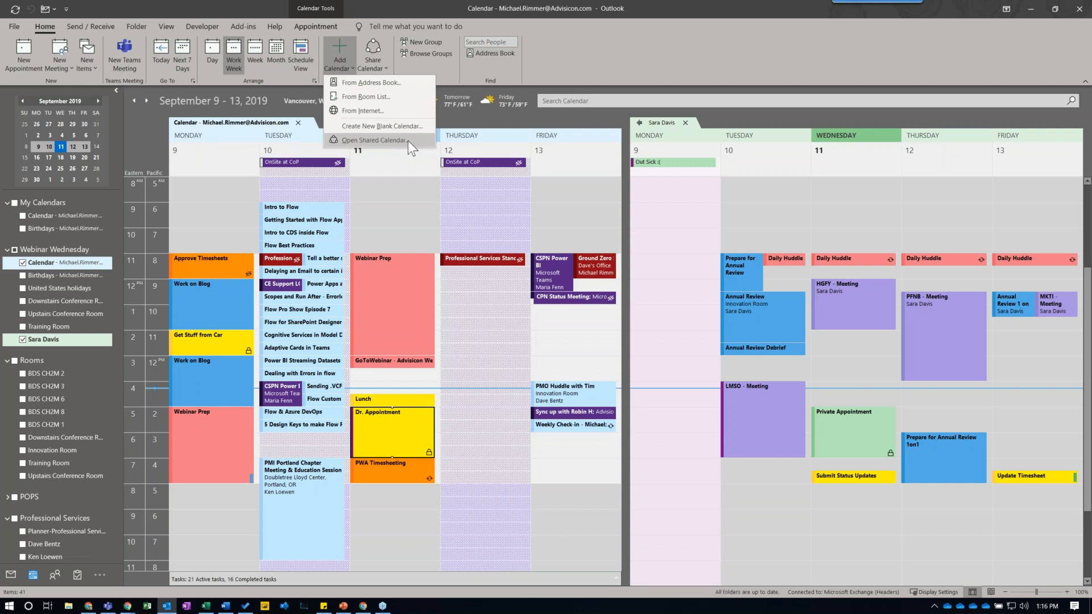
click(405, 79)
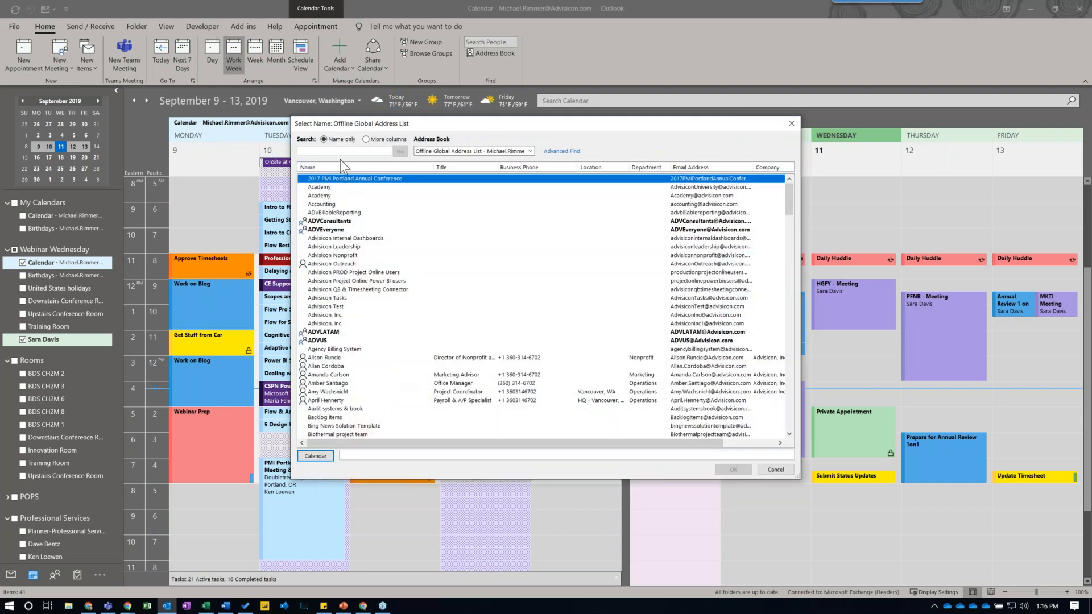
text(sara)
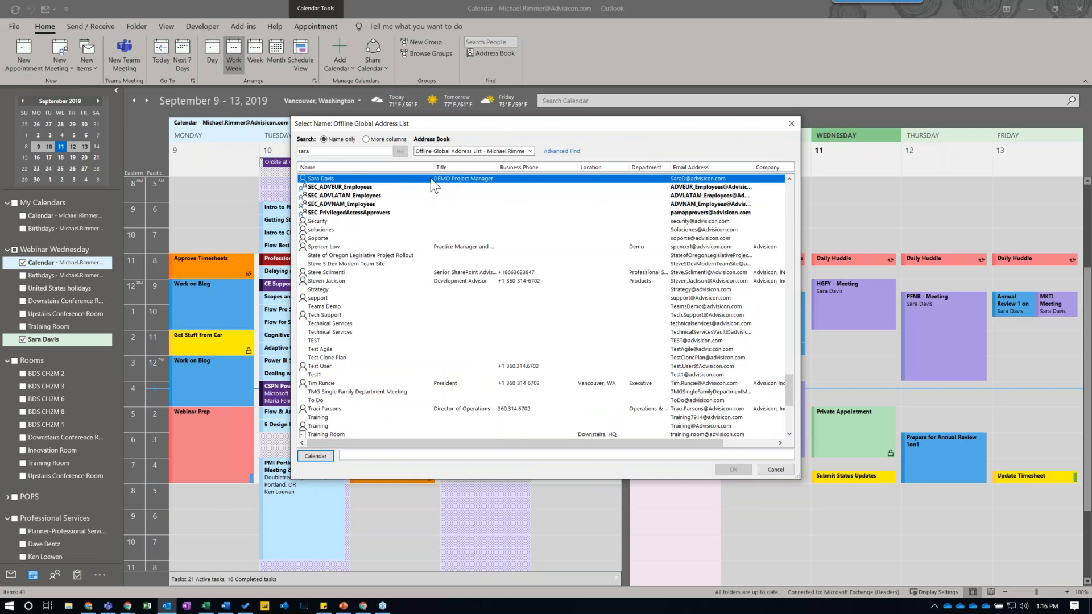
key(Return)
drag(415, 455, 341, 454)
key(Delete)
click(316, 456)
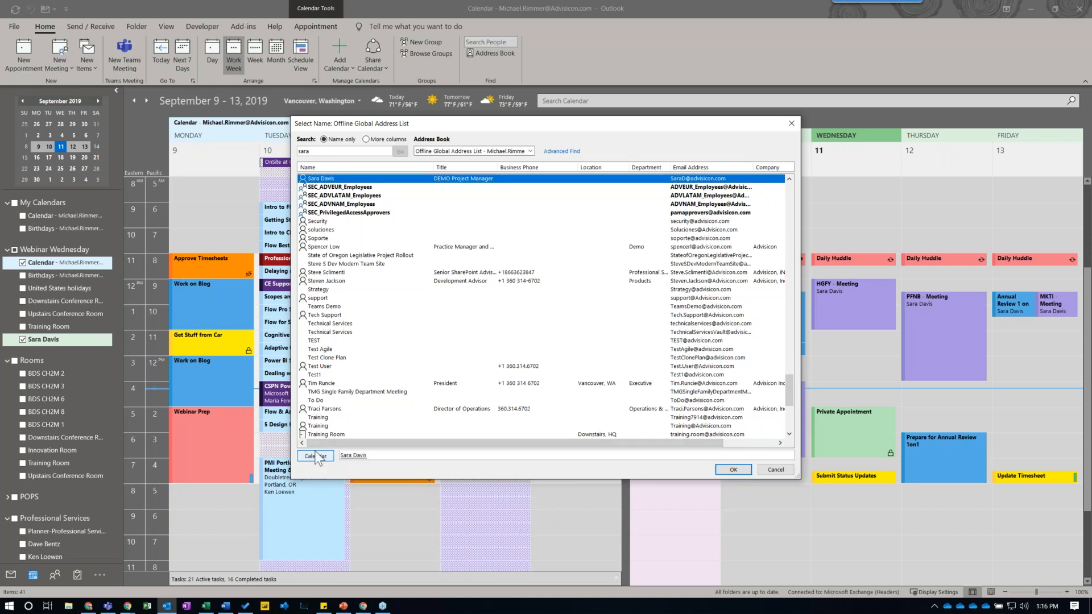
click(732, 469)
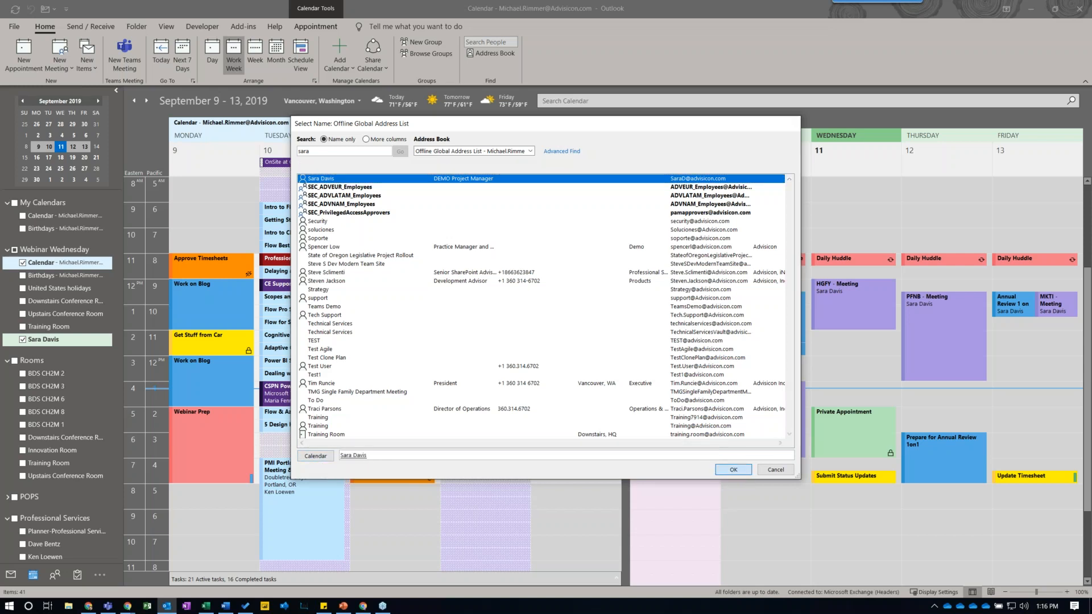
- Close the duplicate copy of the colleague's calendar
scroll(65, 260, up, 10)
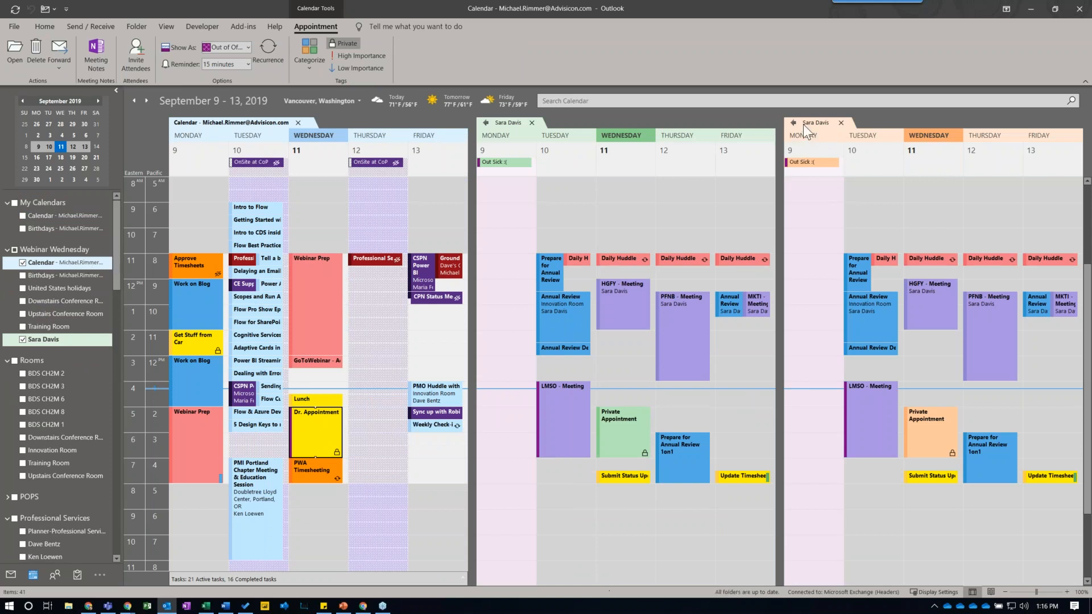
click(841, 123)
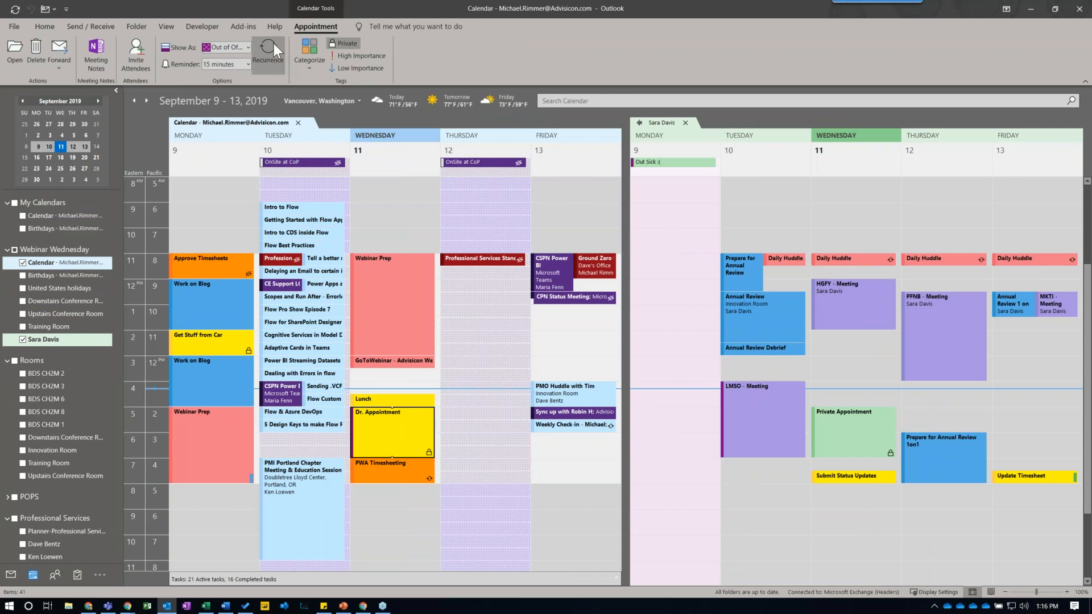
click(166, 27)
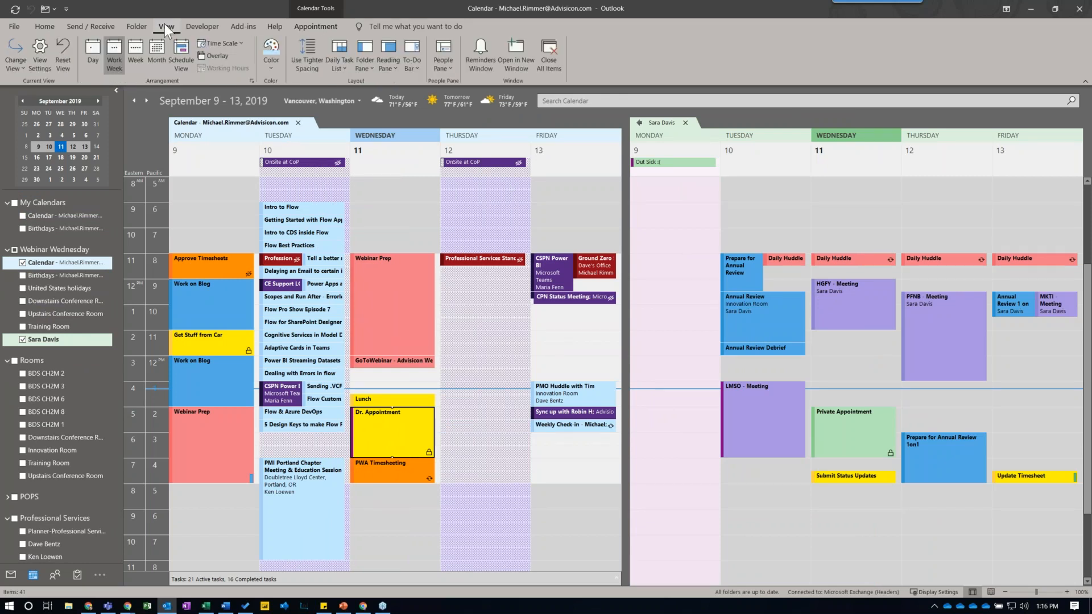
- Add the Downstairs Conference Room, Innovation Room, Training Room and Upstairs Conference Room calendars from the room list
click(49, 27)
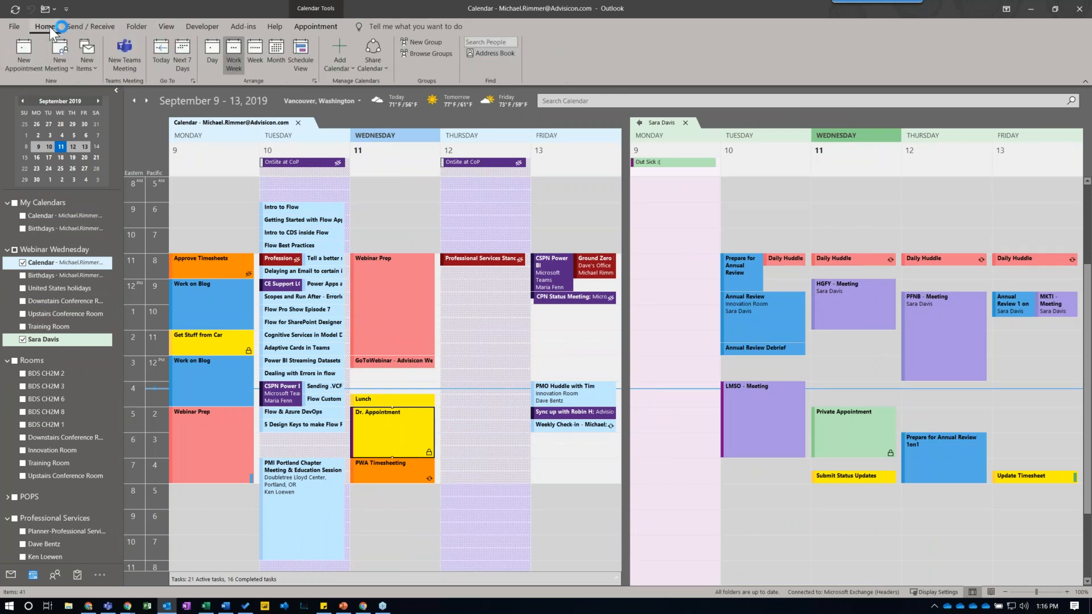
click(343, 66)
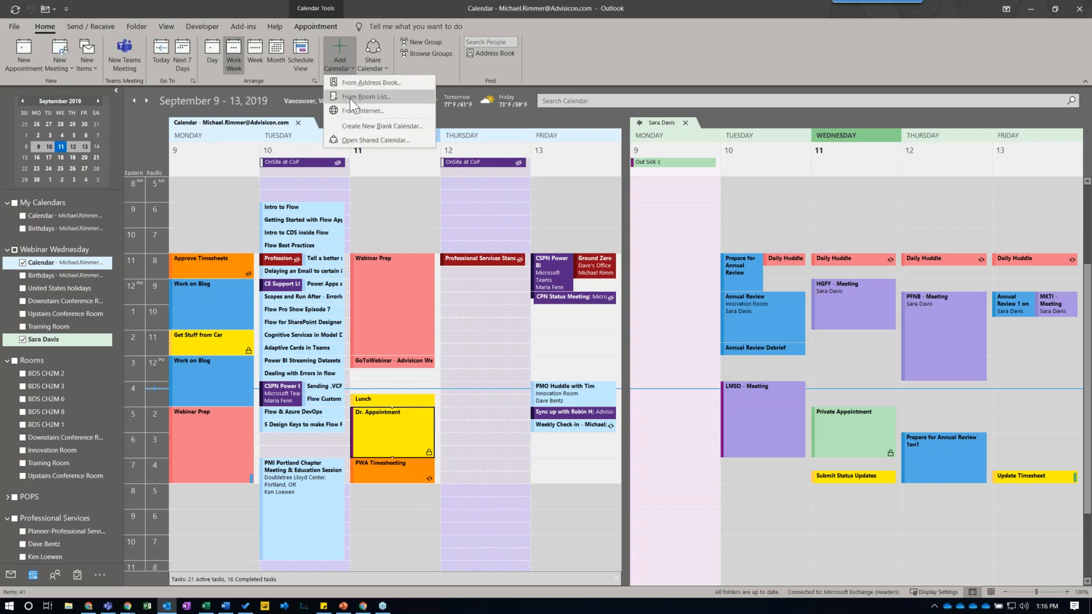
click(350, 97)
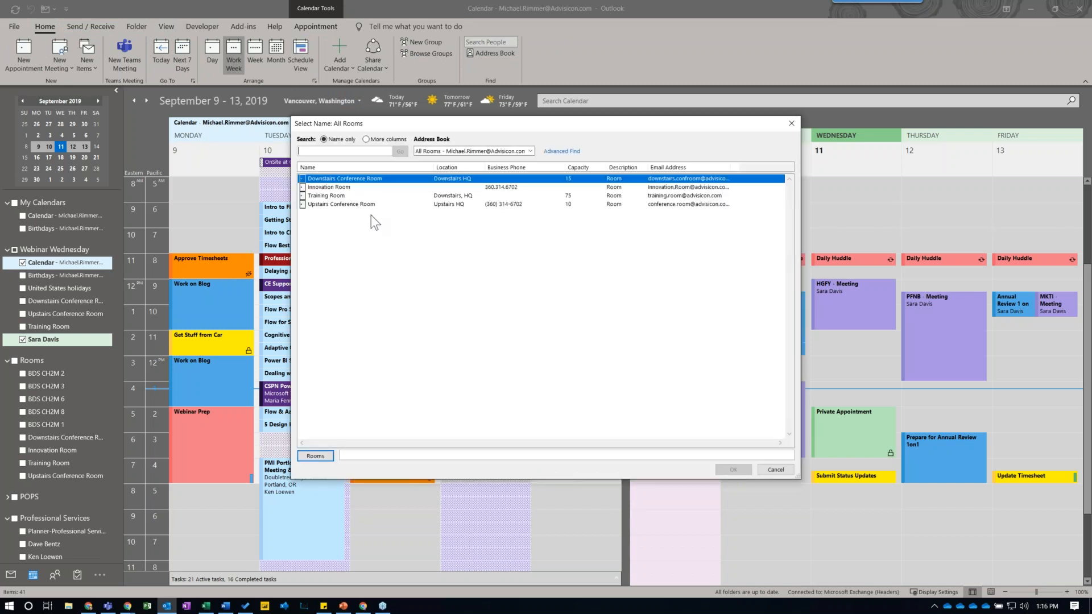
shift+click(372, 205)
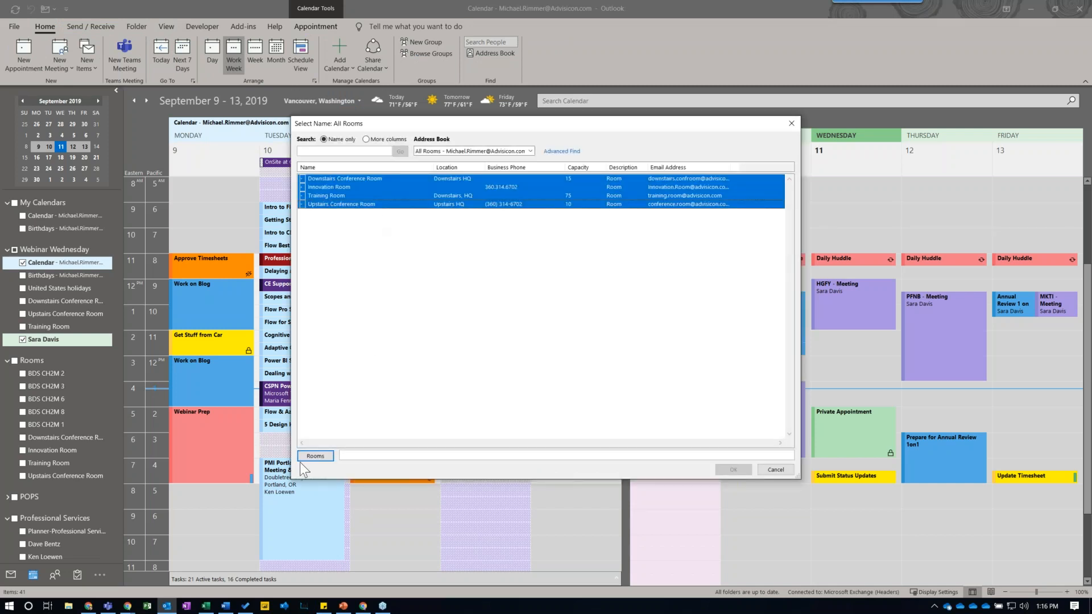
click(314, 456)
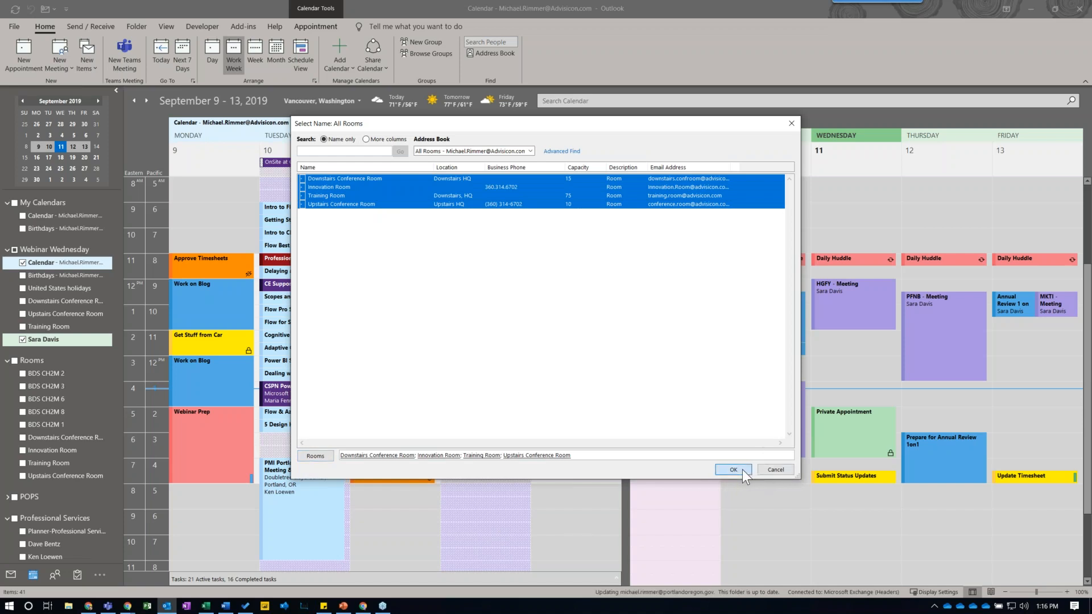
click(733, 470)
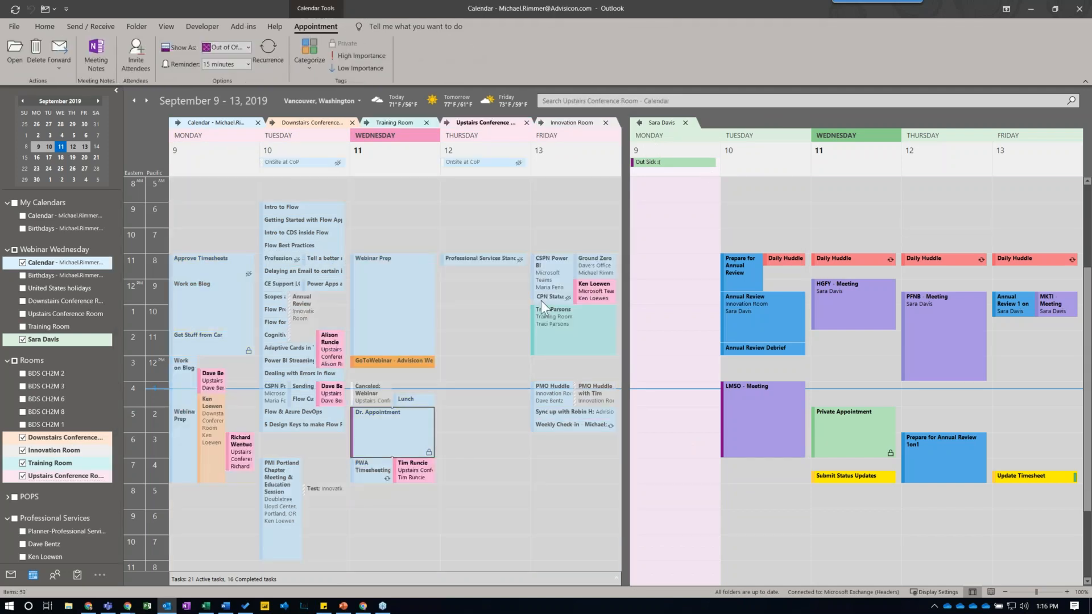
drag(452, 396, 450, 355)
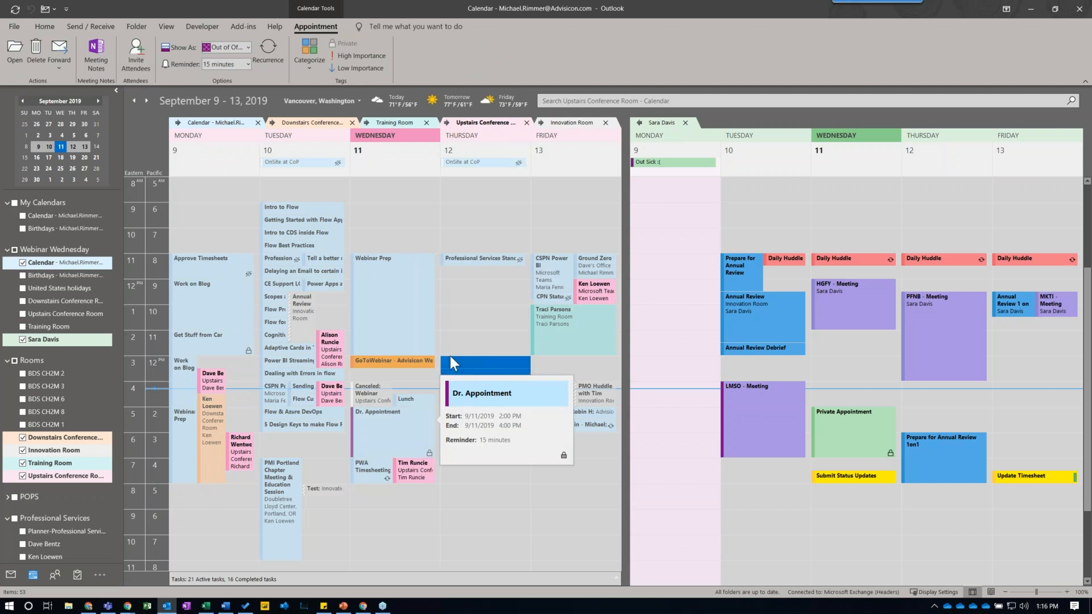
click(455, 359)
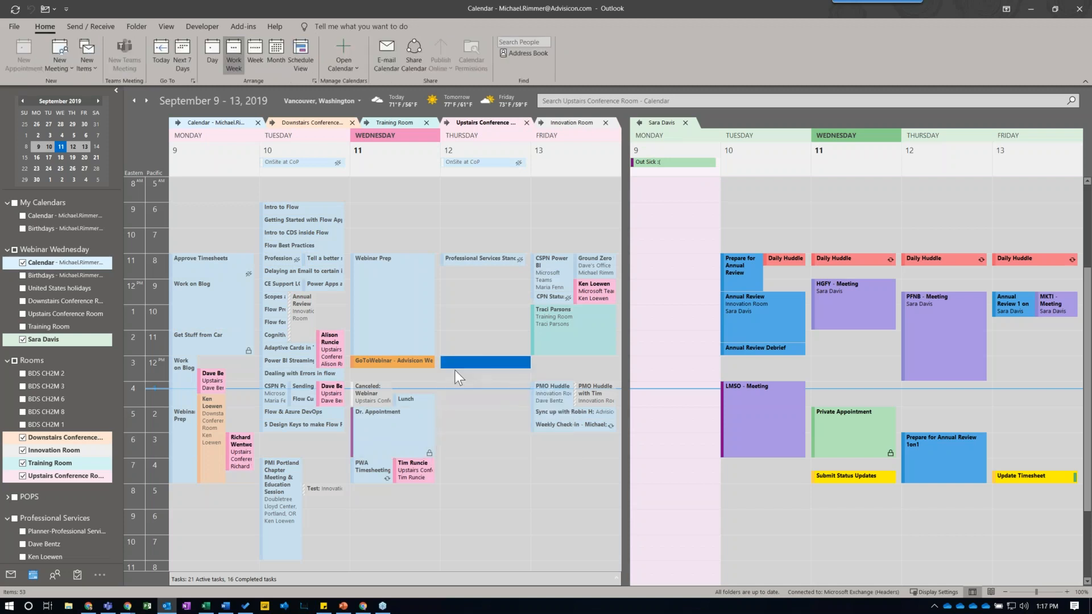
click(410, 387)
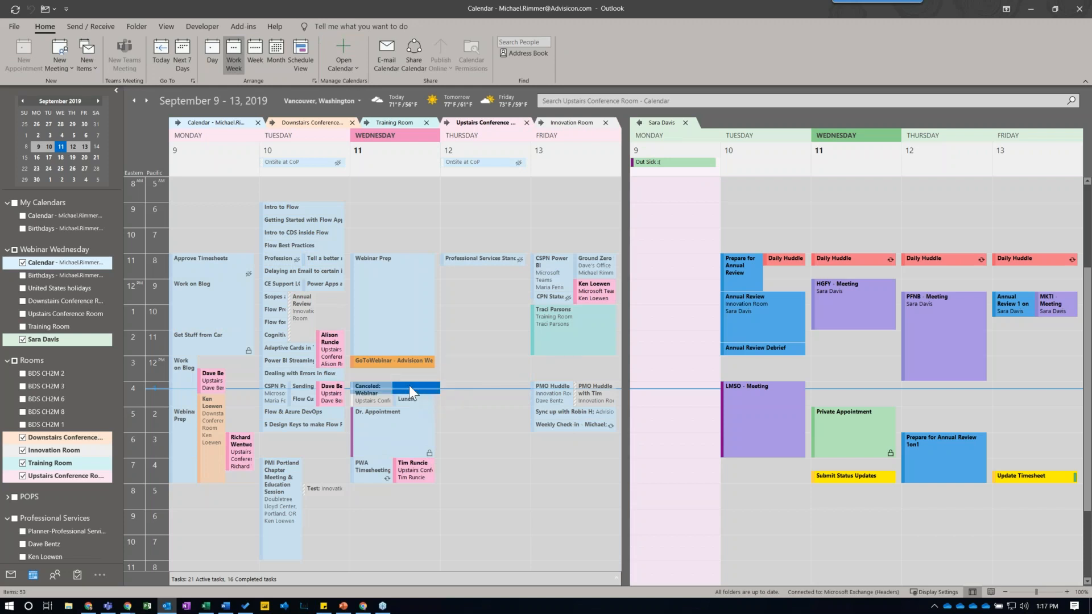
mouse_move(431, 396)
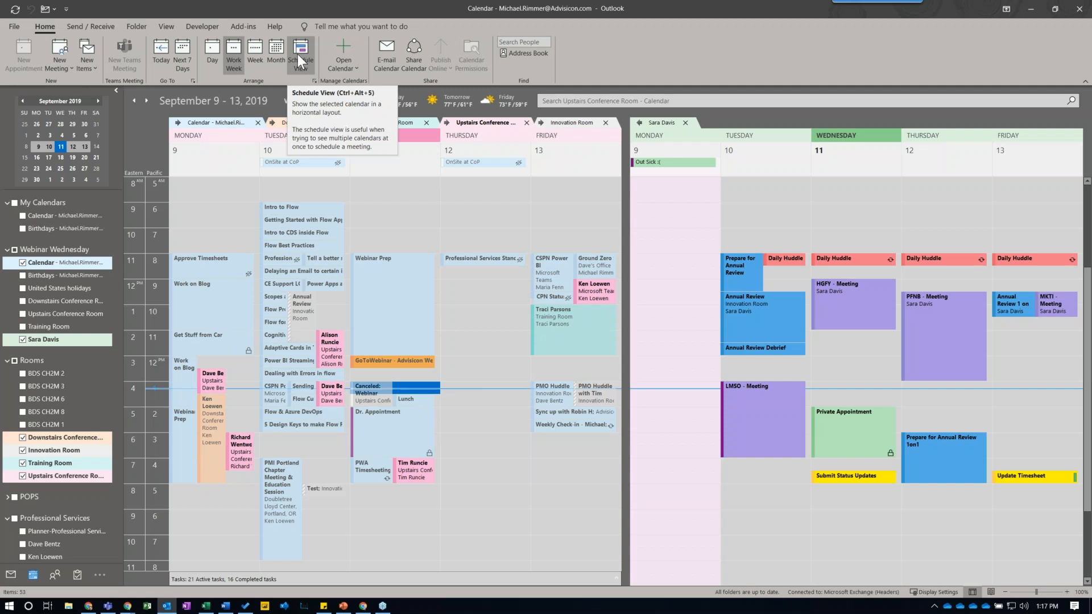
- Try the simplified ribbon and display all selected calendars in Schedule View
right_click(689, 56)
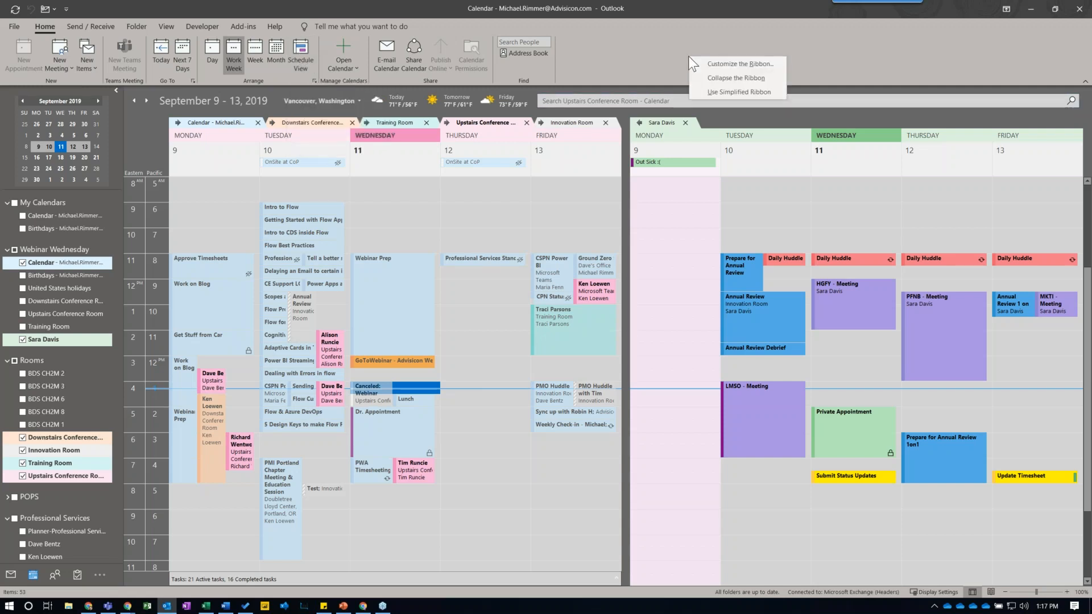
click(725, 92)
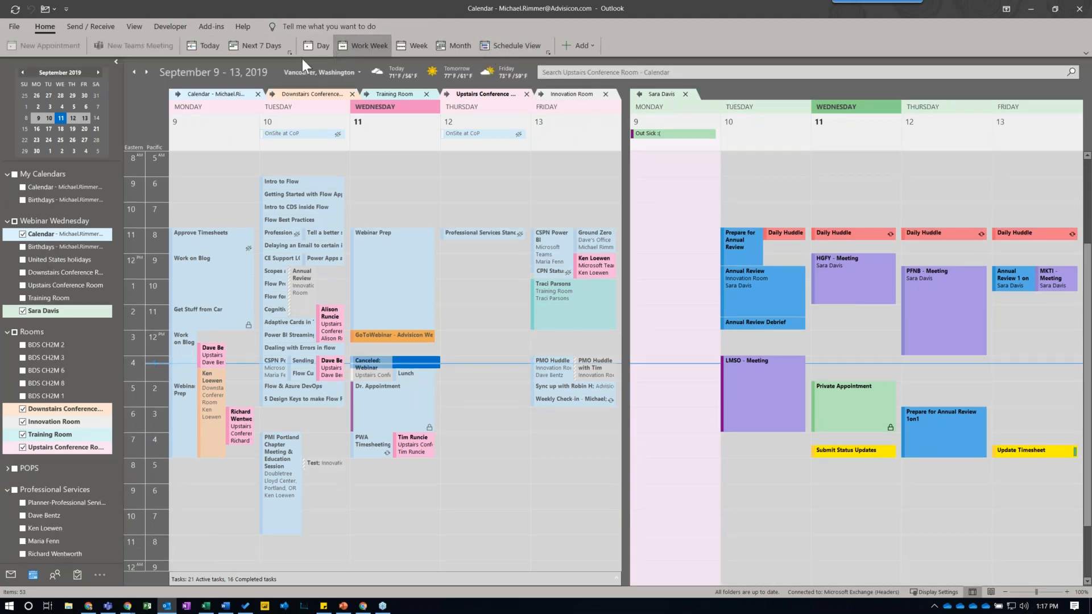
click(528, 47)
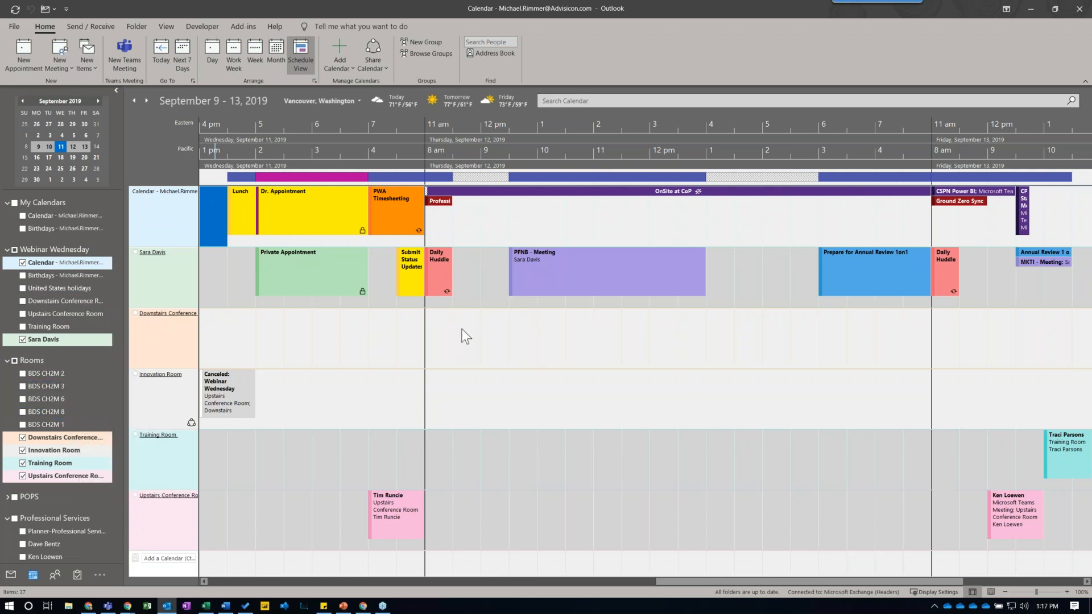
- Select the shared free time from 8:30 to 9:30 AM Pacific on Thursday, September 12, across all calendars
click(493, 277)
click(493, 362)
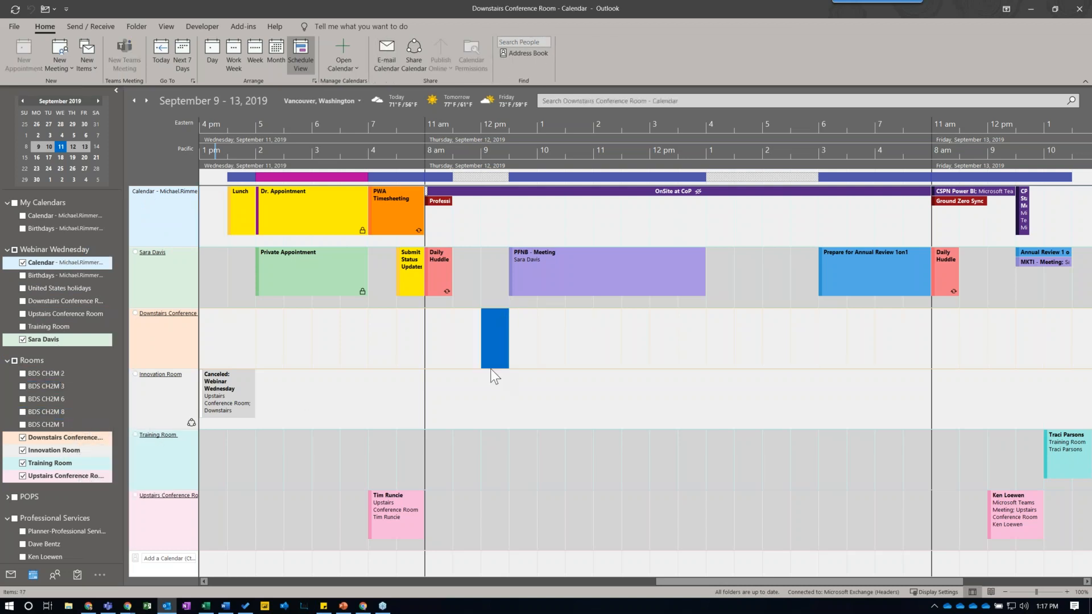
click(459, 293)
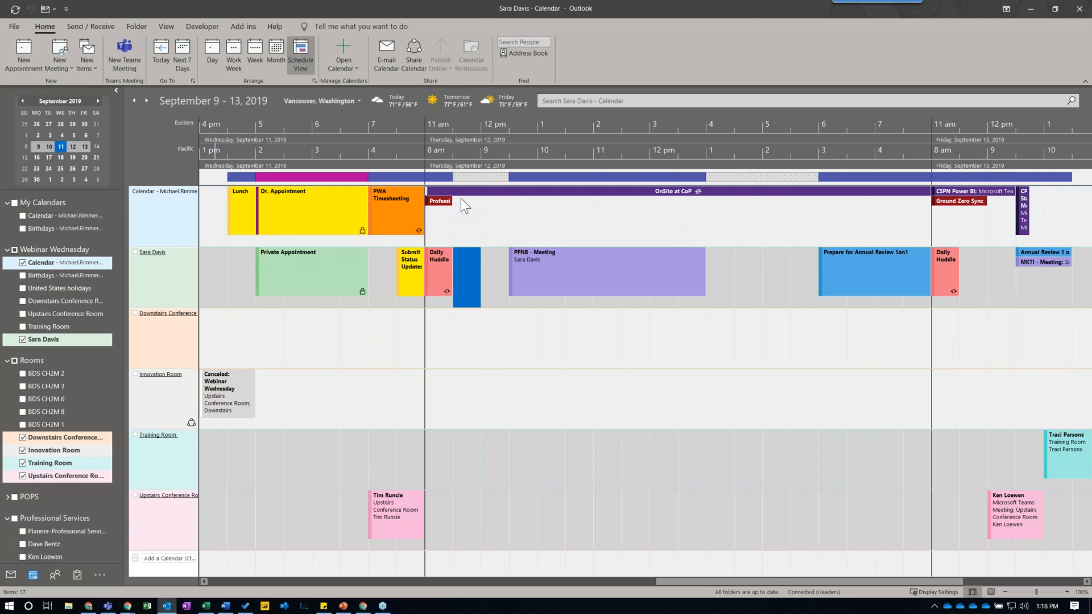
click(461, 182)
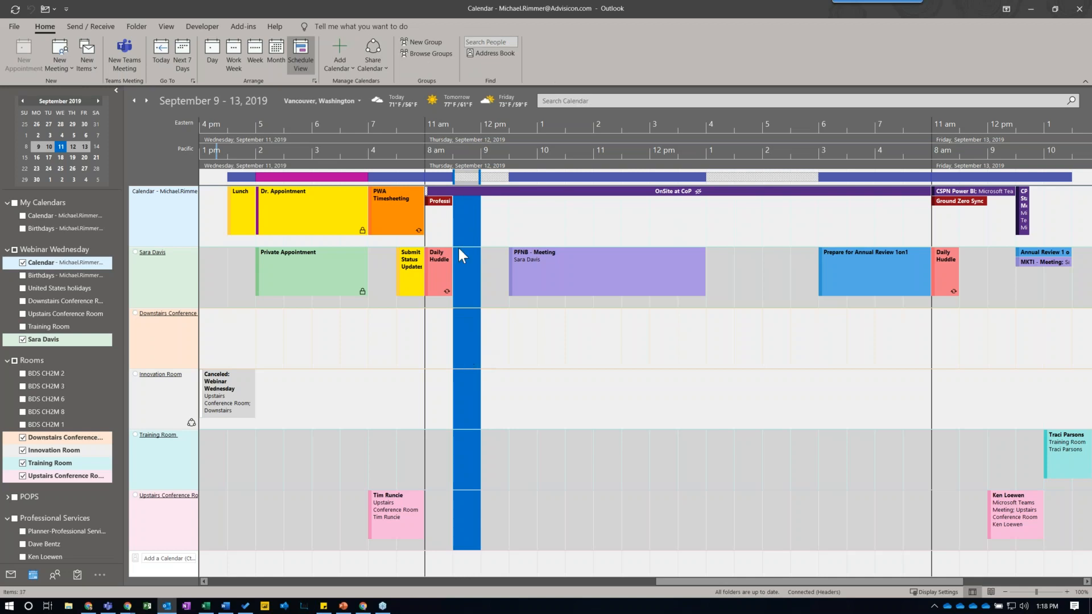
click(492, 180)
drag(463, 179, 491, 180)
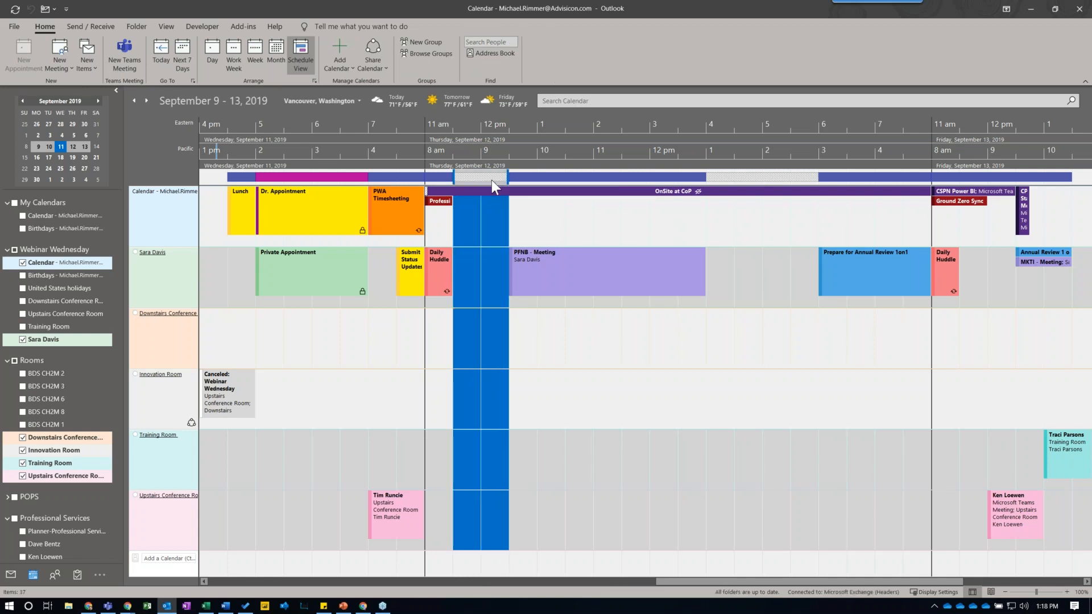
- Open a new meeting request from the shared Thursday slot with the colleague and all four rooms, and close it unsent
scroll(541, 401, down, 3)
click(221, 179)
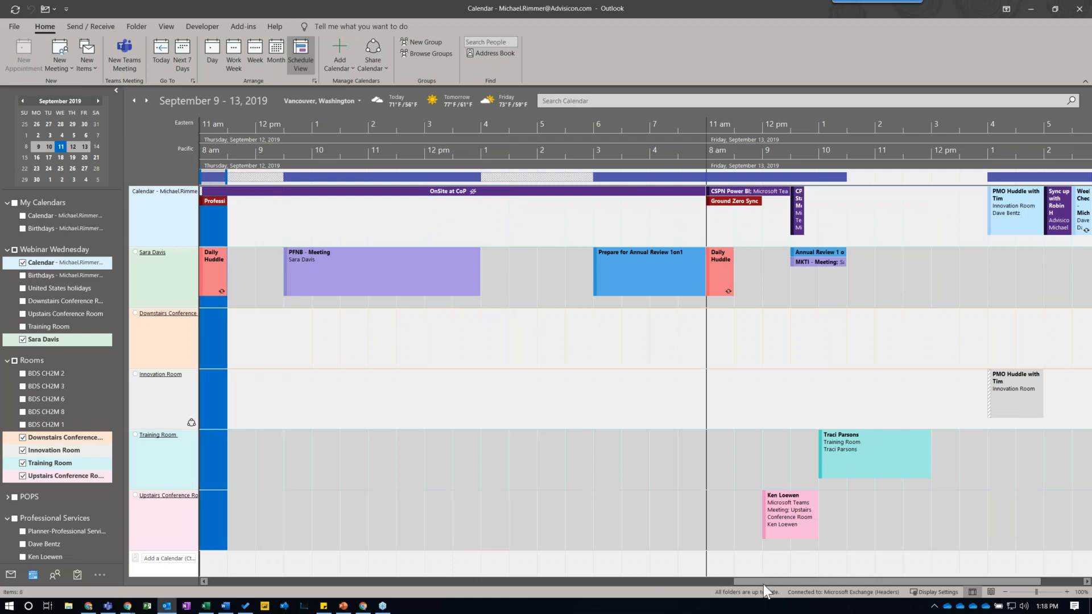
drag(763, 581, 690, 585)
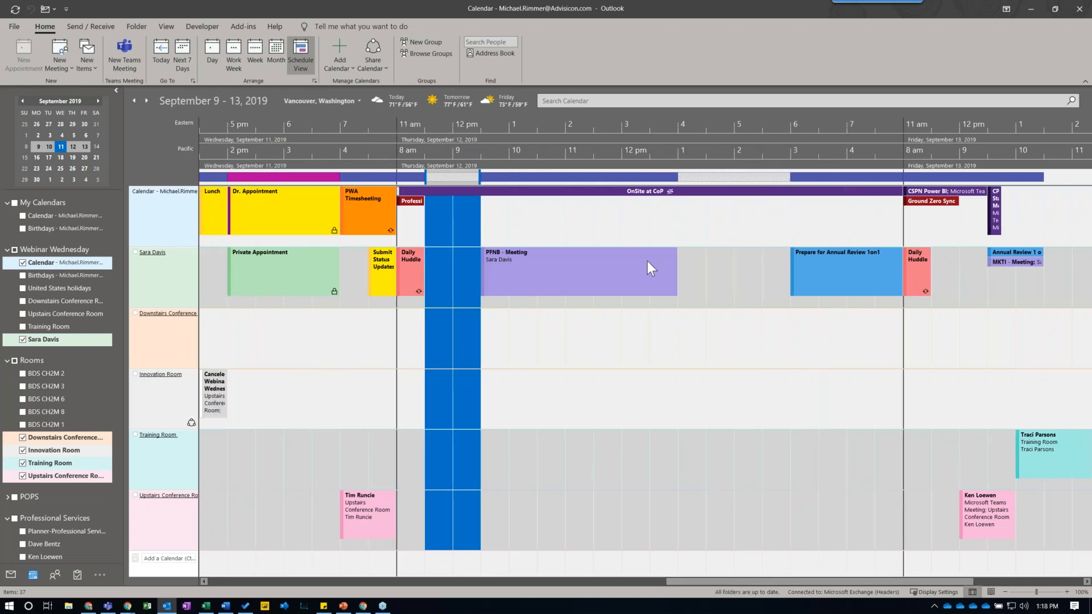
double_click(439, 178)
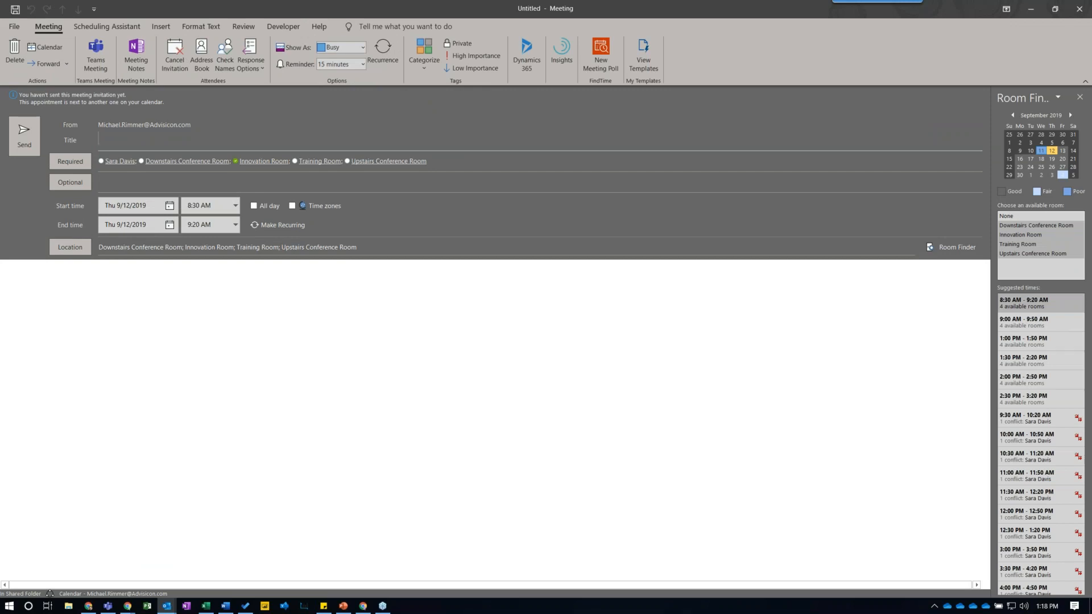
click(1079, 9)
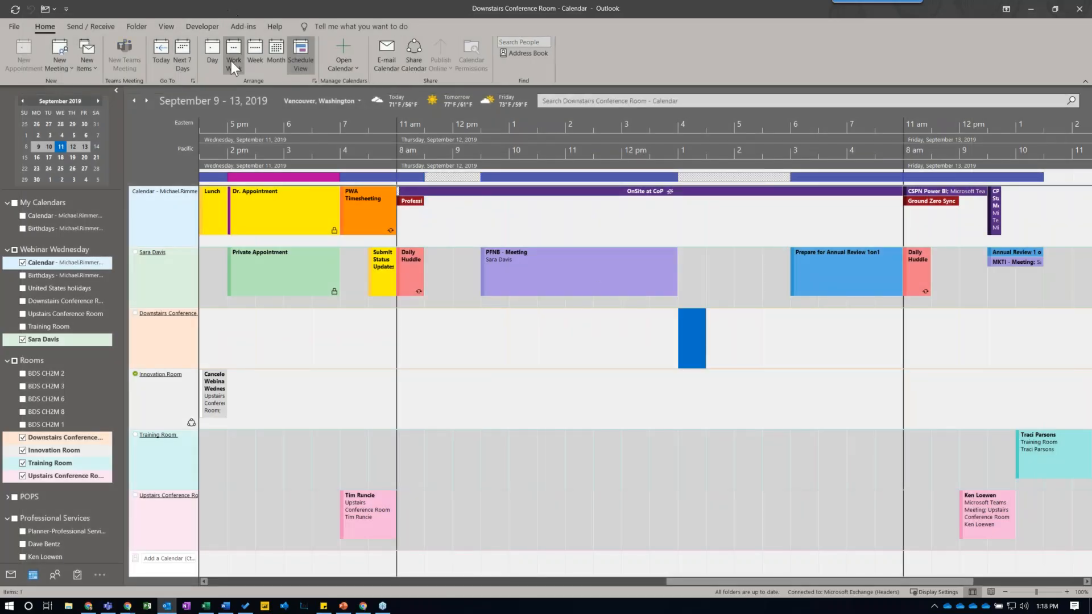
- Return to the Work Week view and hide the four room calendars and the colleague's calendar
click(231, 61)
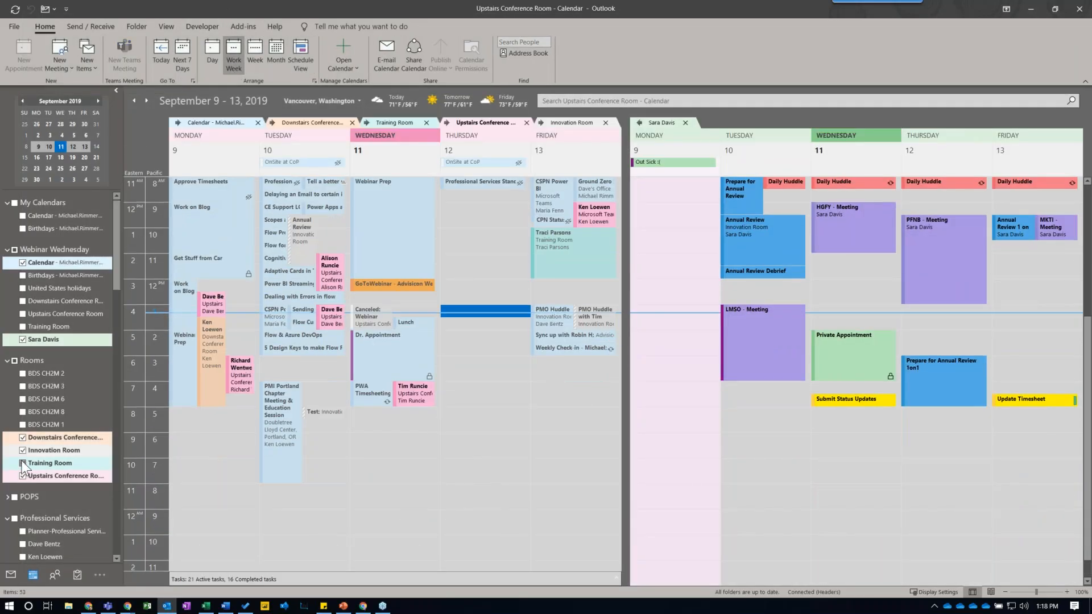
click(23, 464)
click(23, 450)
click(23, 438)
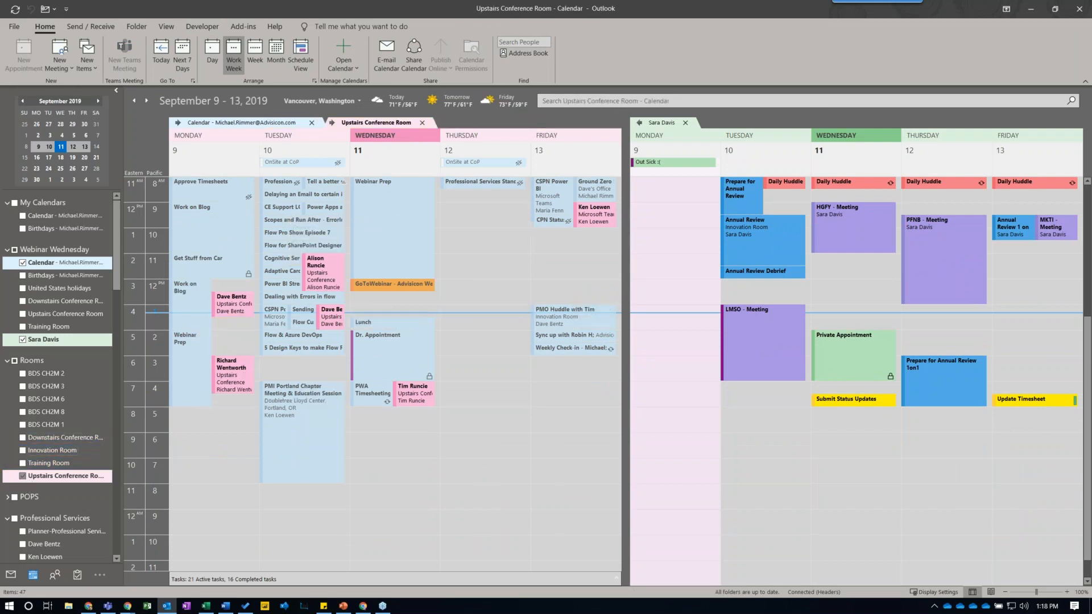
click(23, 476)
click(24, 340)
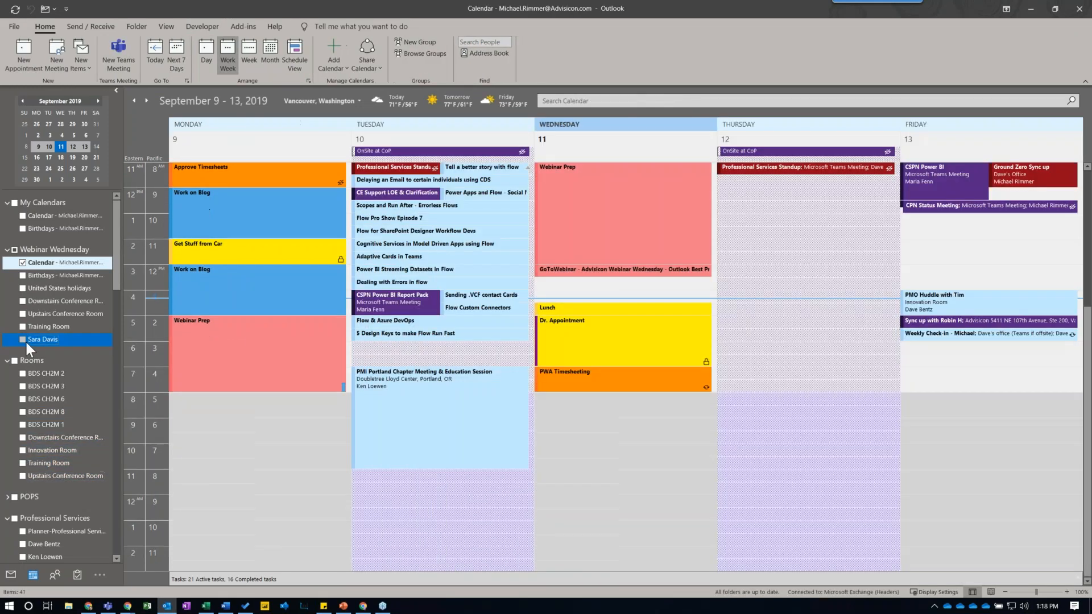
- Open a new meeting request from the free 1:00 PM slot on Wednesday, September 11
mouse_move(566, 356)
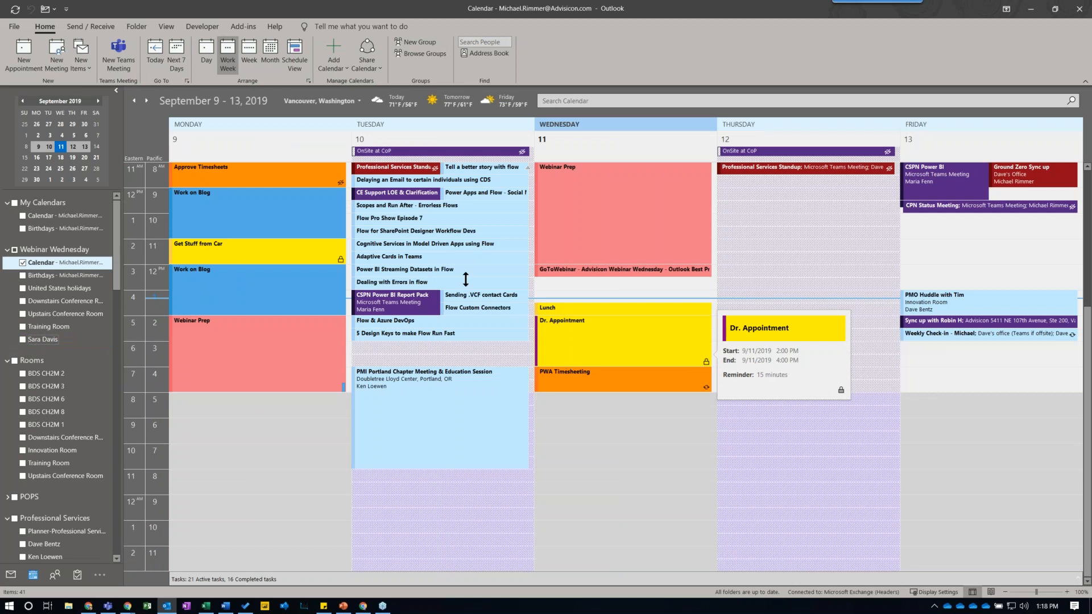
click(578, 293)
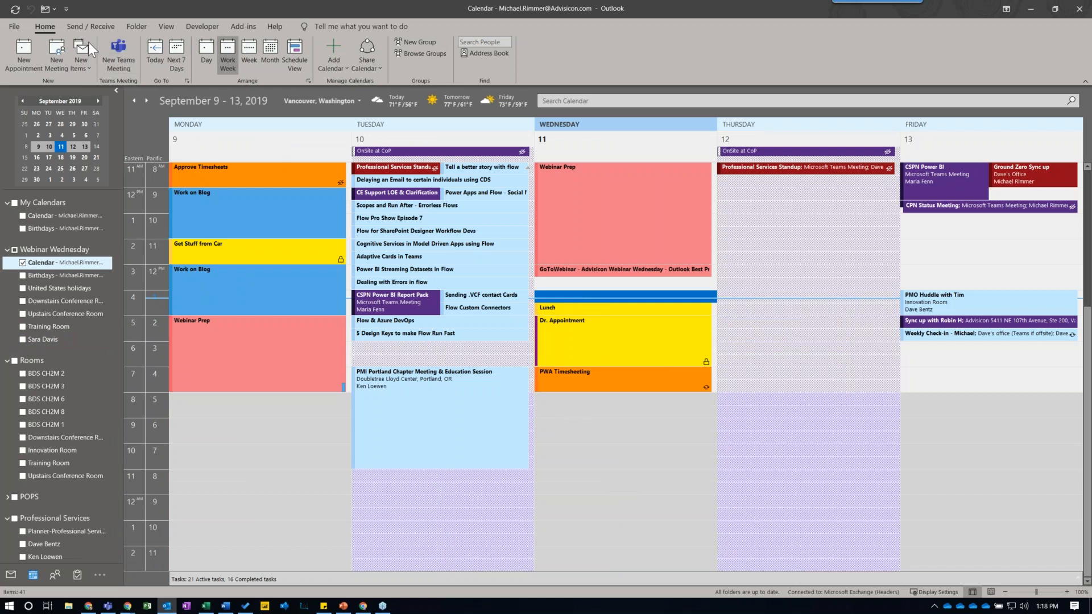
click(51, 49)
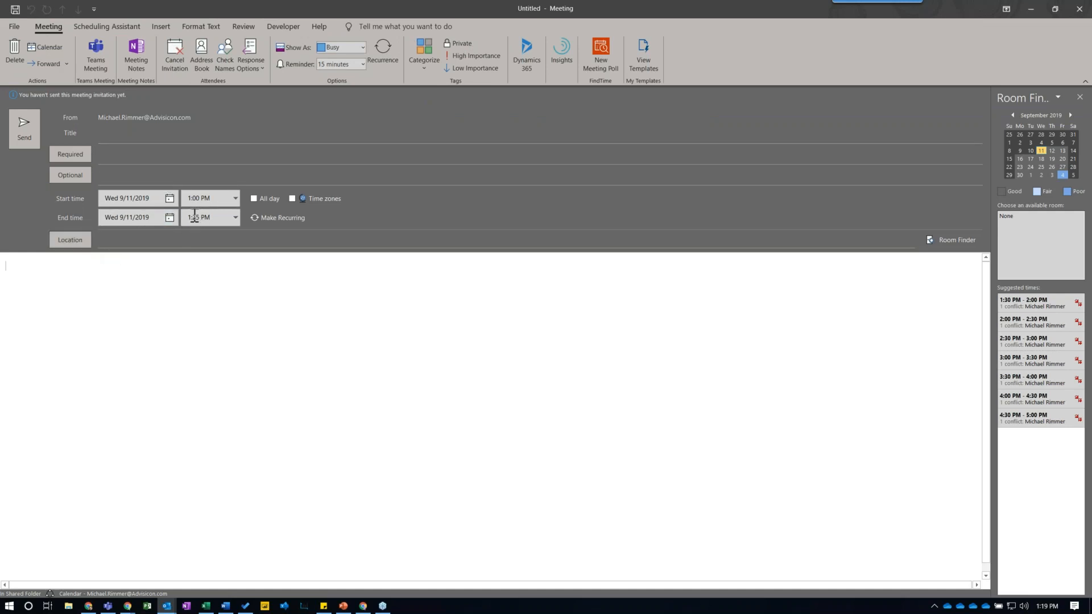
click(265, 317)
click(130, 137)
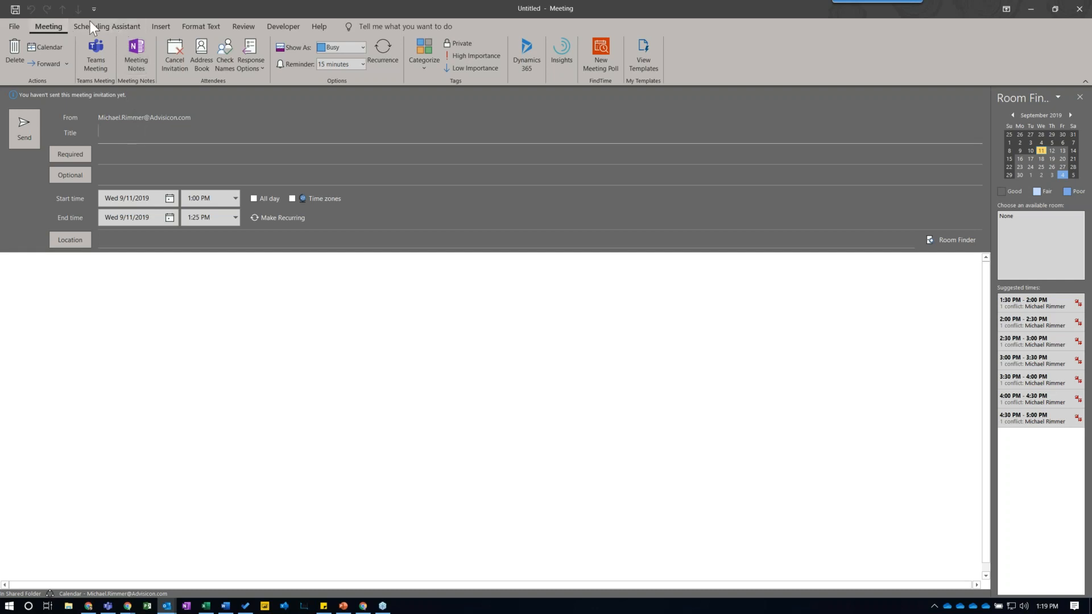
- Add the colleague and the Upstairs Conference Room as attendees in the Scheduling Assistant
click(107, 23)
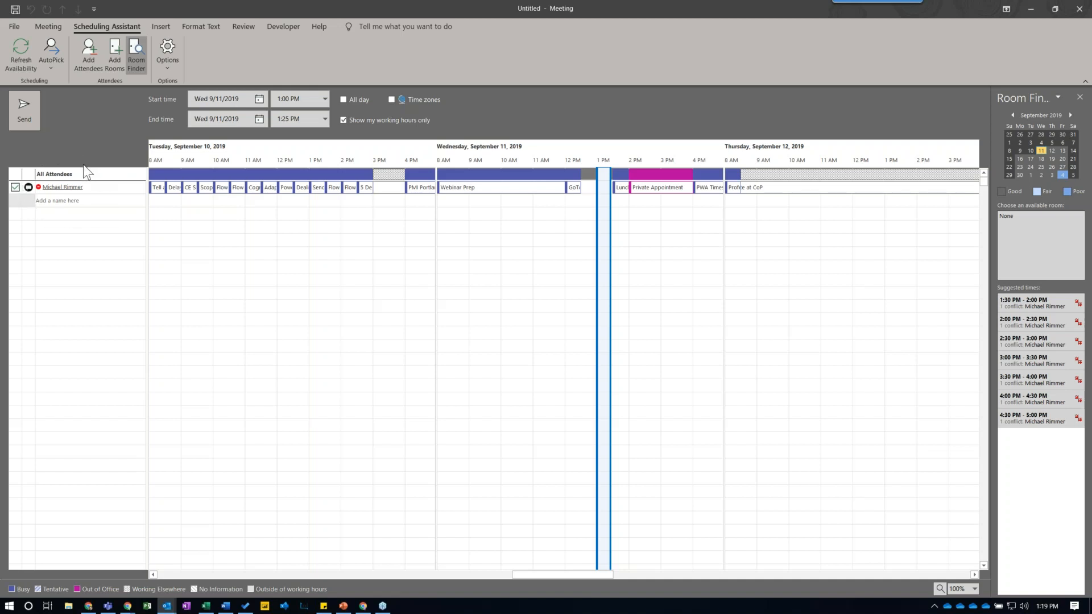
click(58, 202)
text(sara)
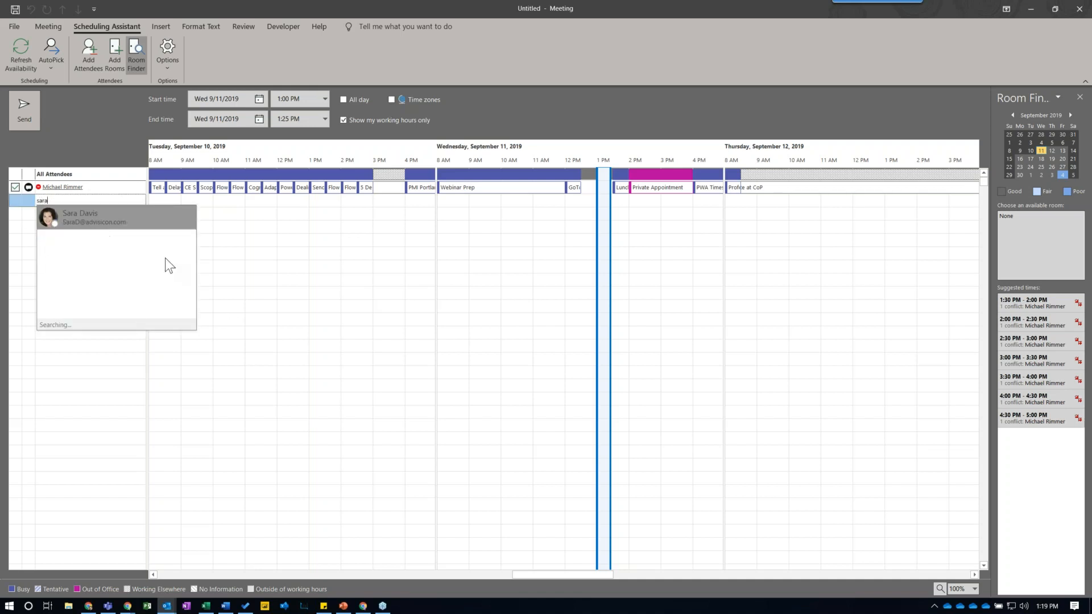
click(139, 217)
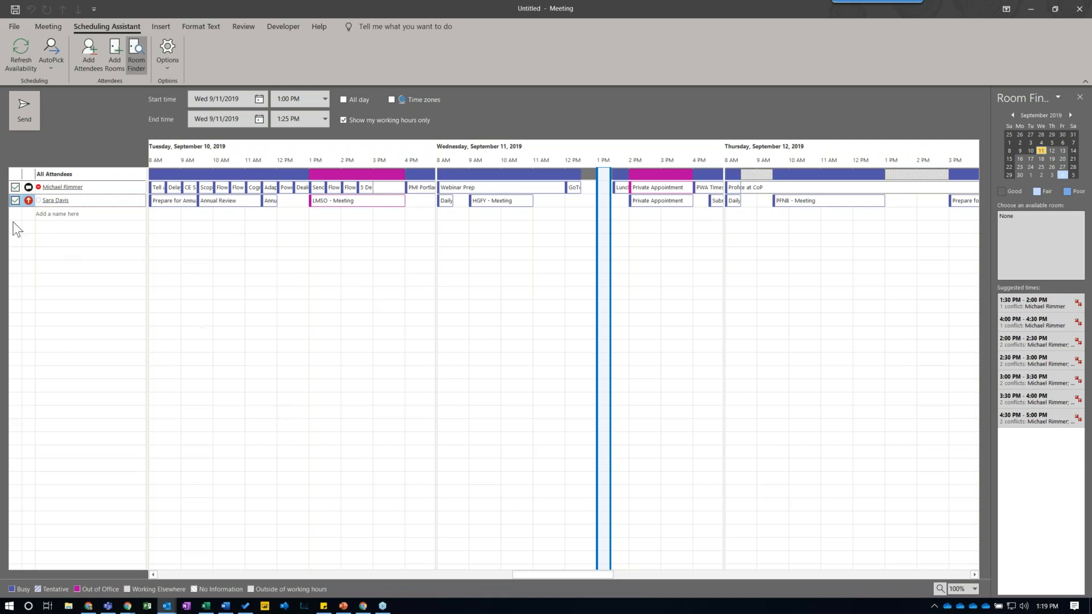
click(70, 214)
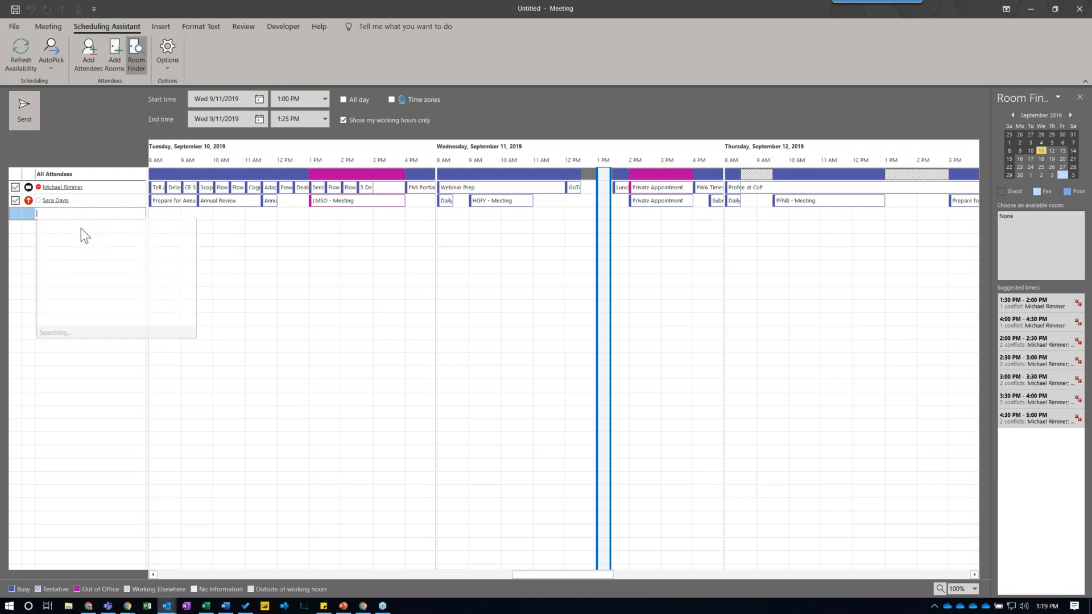
text(upstairs)
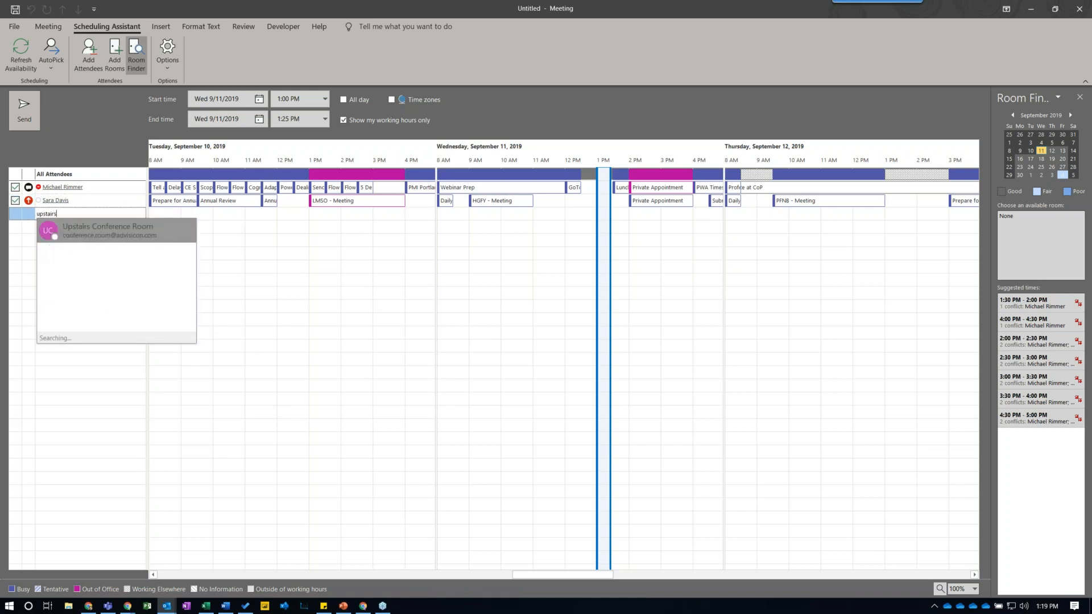
key(Return)
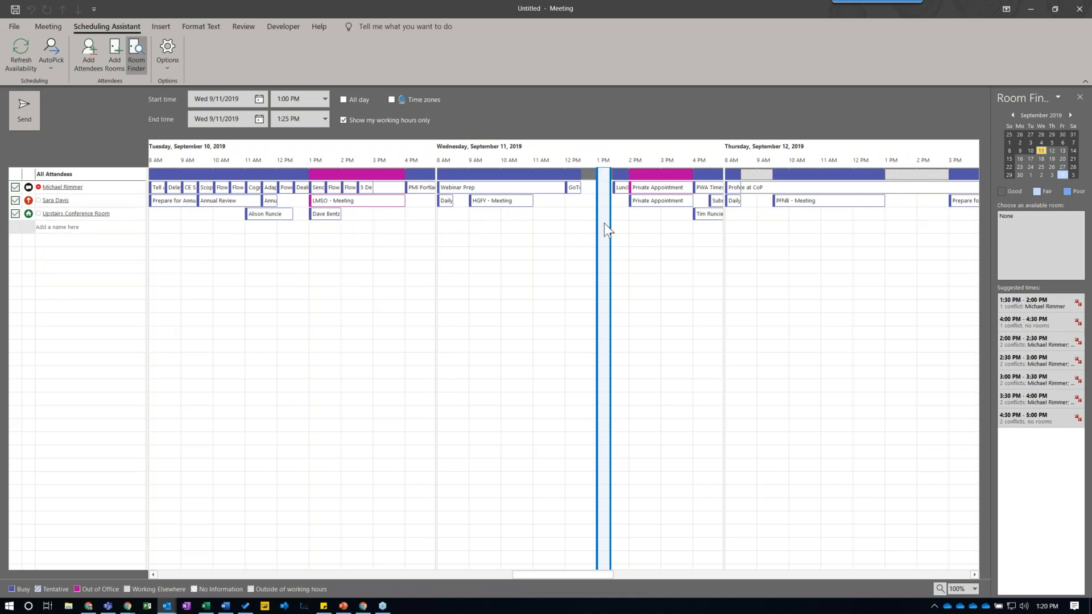
- Add the Downstairs Conference Room, Innovation Room and Training Room to the meeting from the room list
click(112, 59)
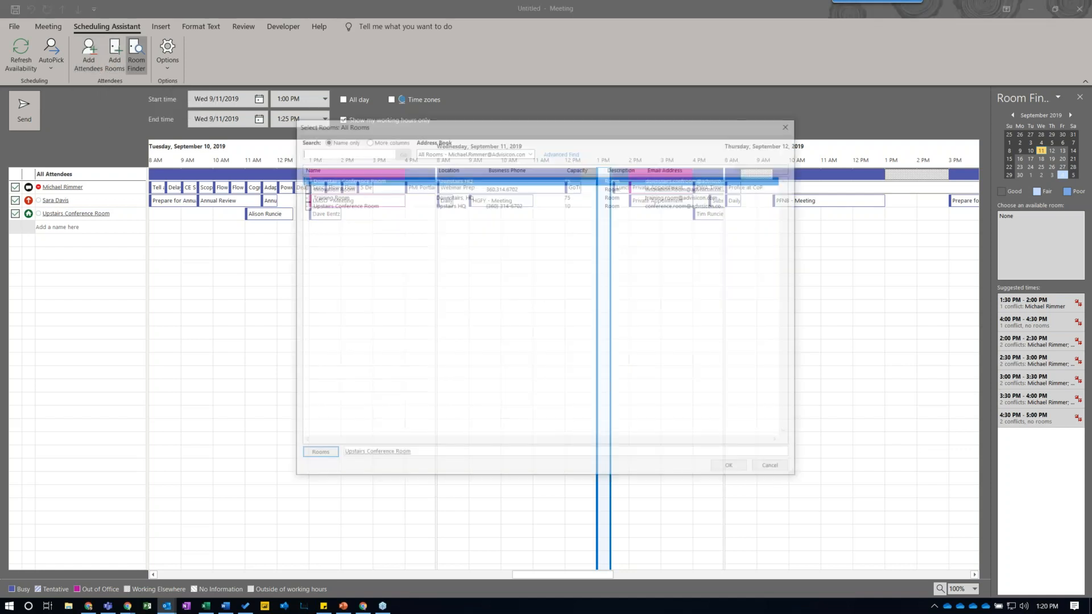
click(364, 187)
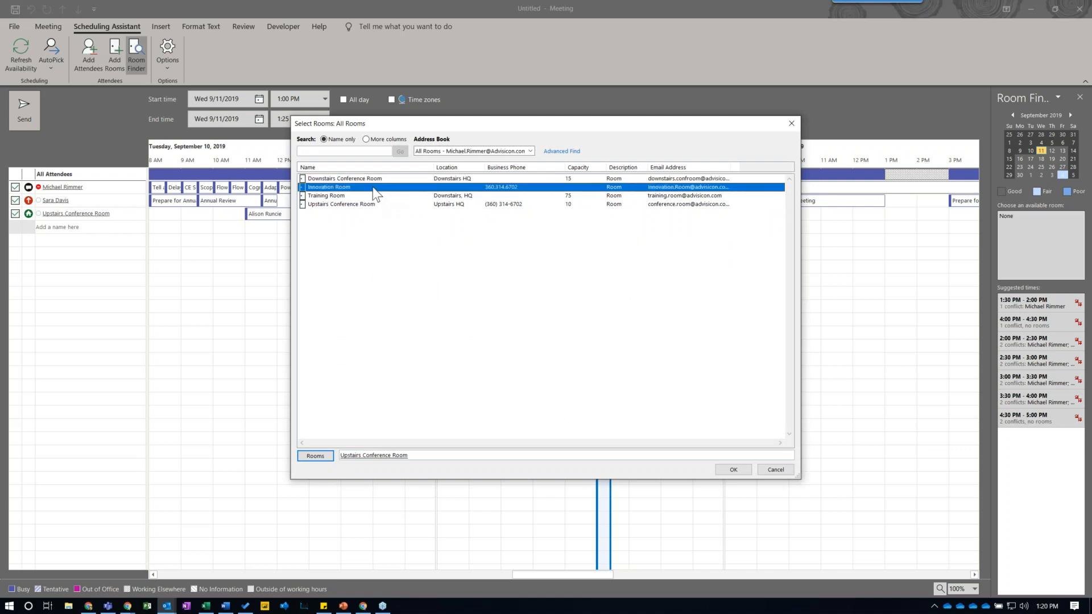
click(367, 180)
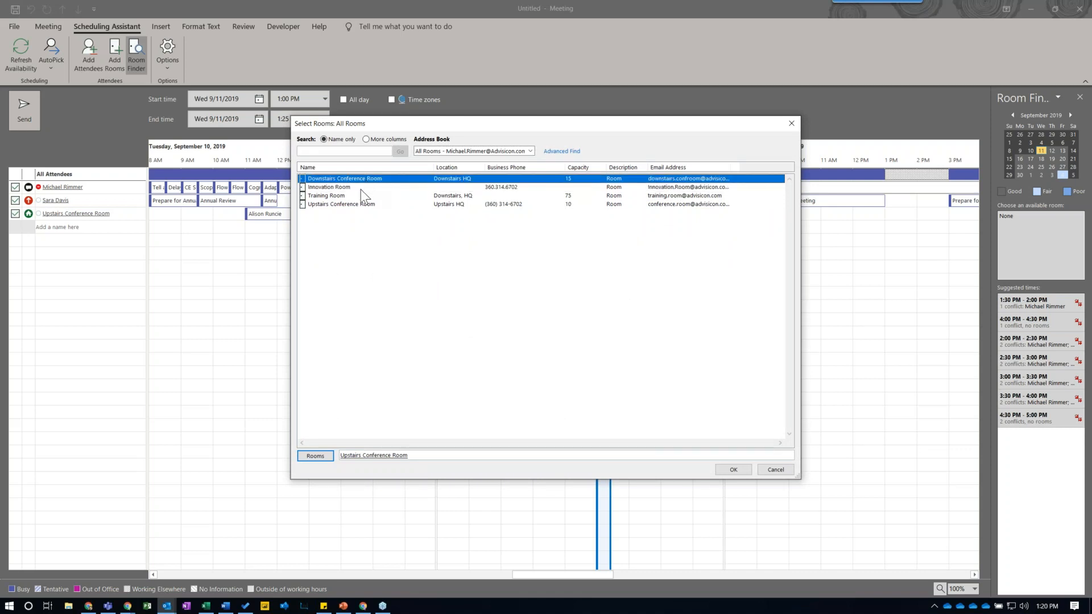
shift+click(368, 195)
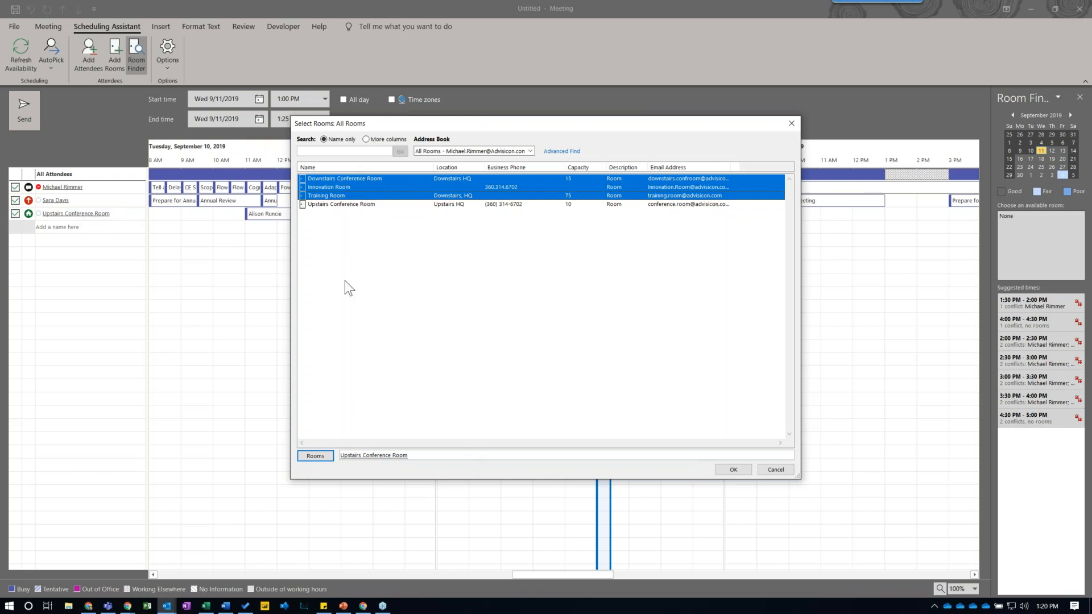
click(314, 459)
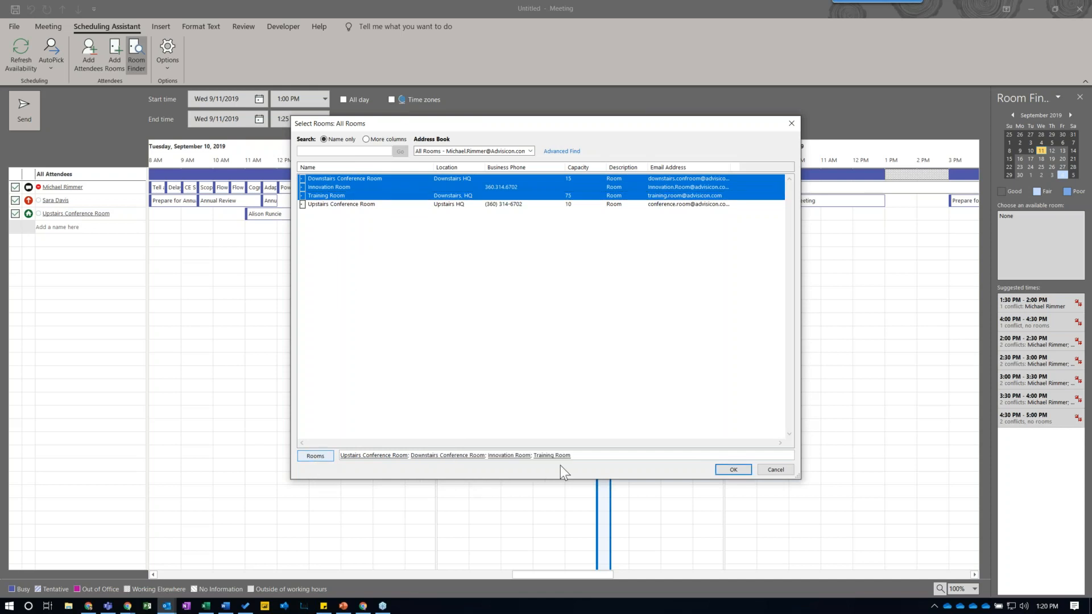
click(733, 471)
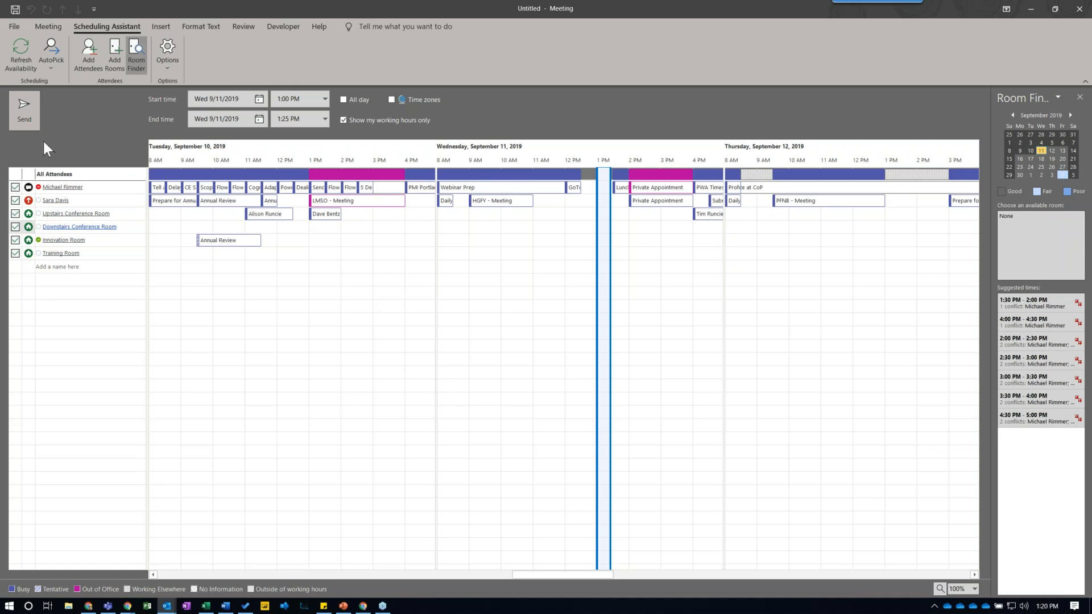
- Keep the colleague as a required attendee and set the meeting to Tuesday, September 10, from 8:00 to 8:55 AM
click(31, 200)
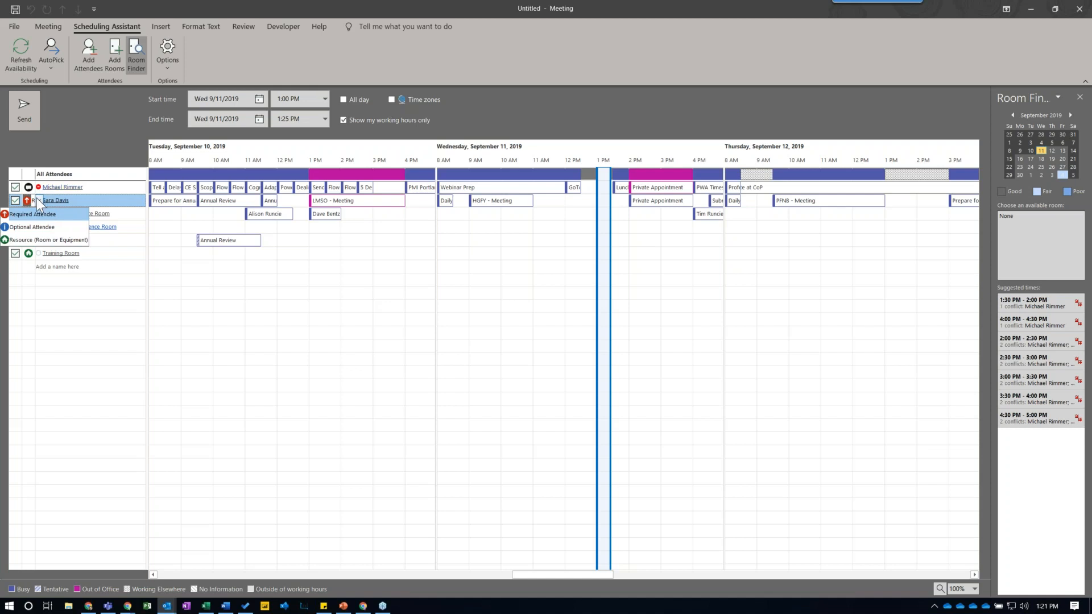
click(42, 210)
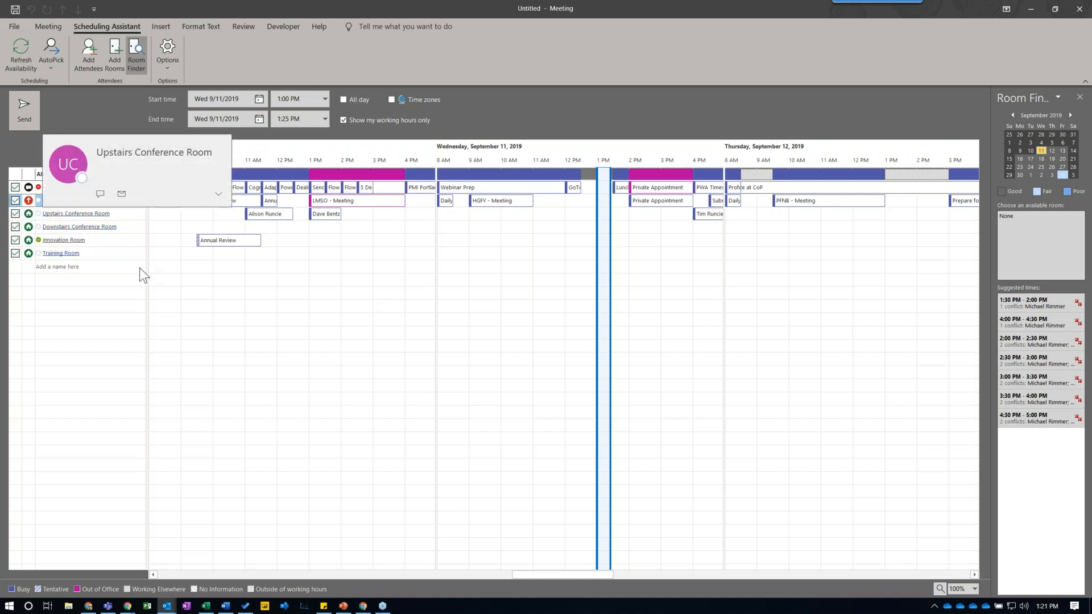
click(169, 284)
click(106, 199)
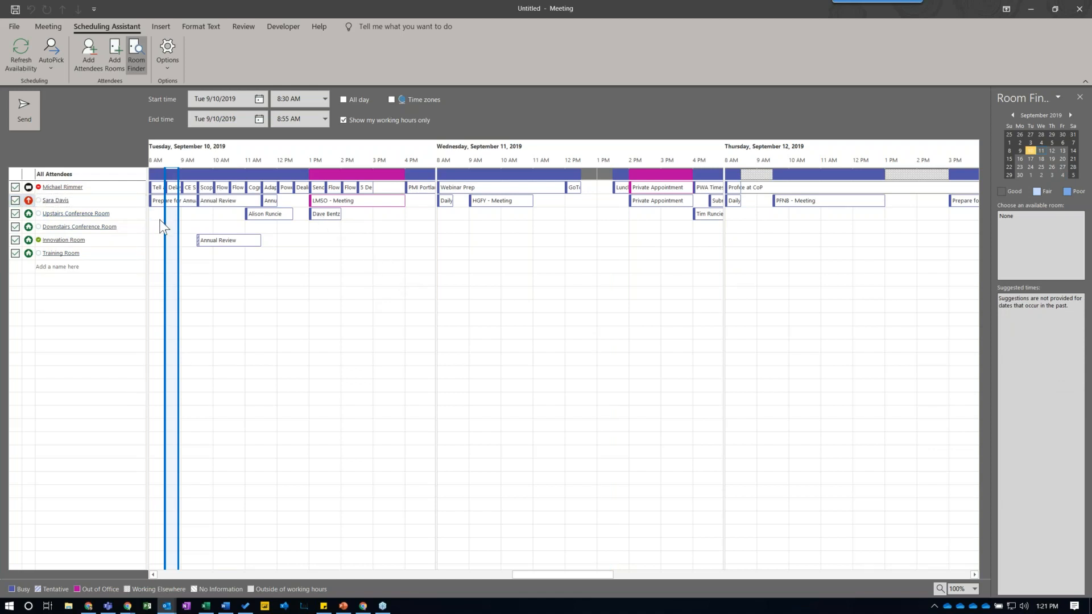
drag(163, 168, 149, 168)
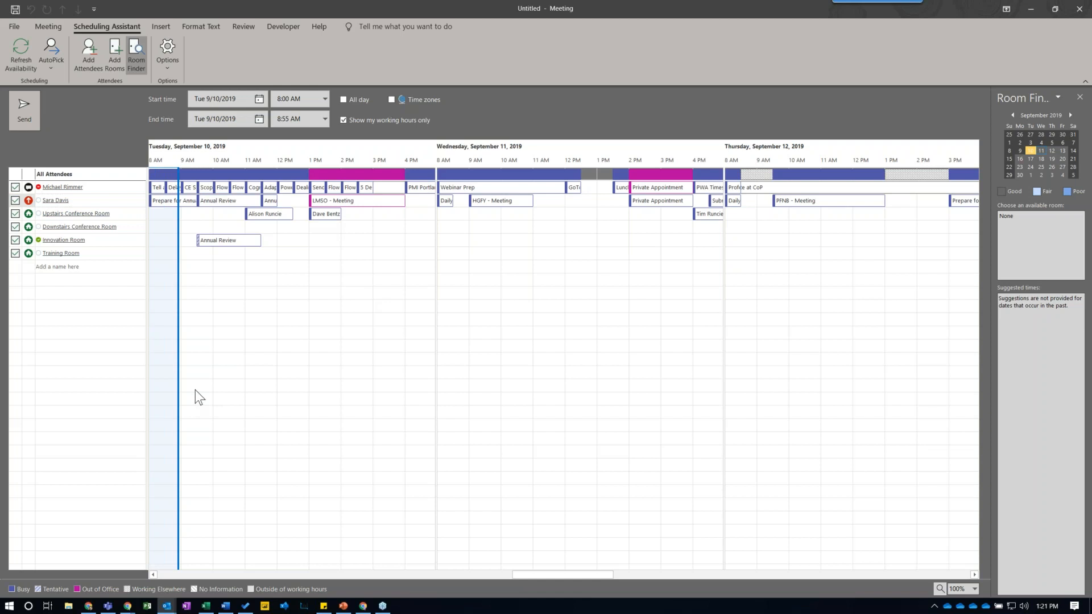
- Run AutoPick for Required People twice to move the meeting to the second upcoming shared free time
click(48, 53)
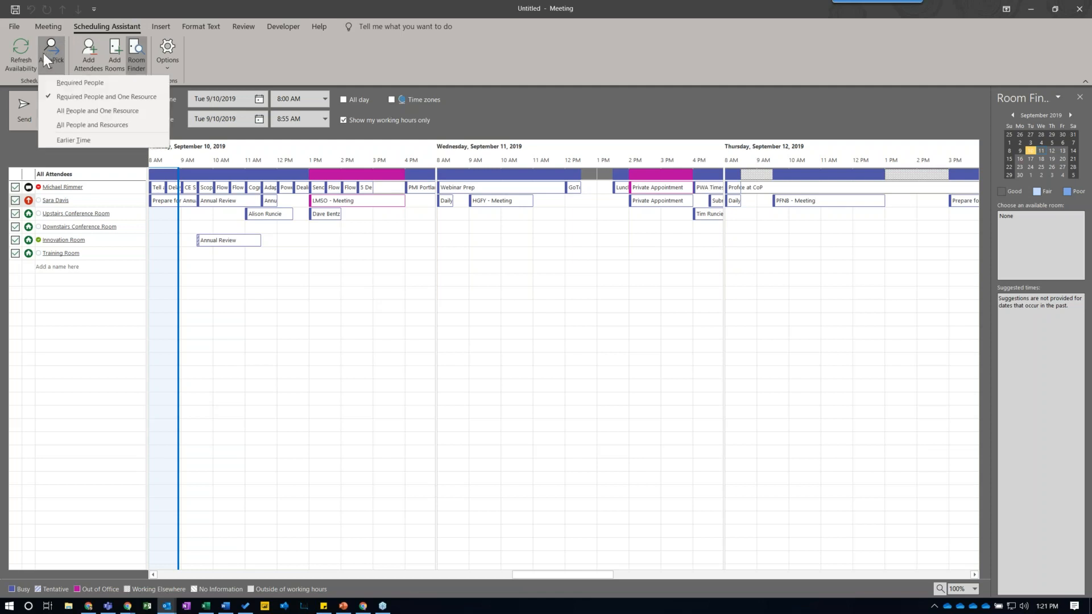
click(71, 86)
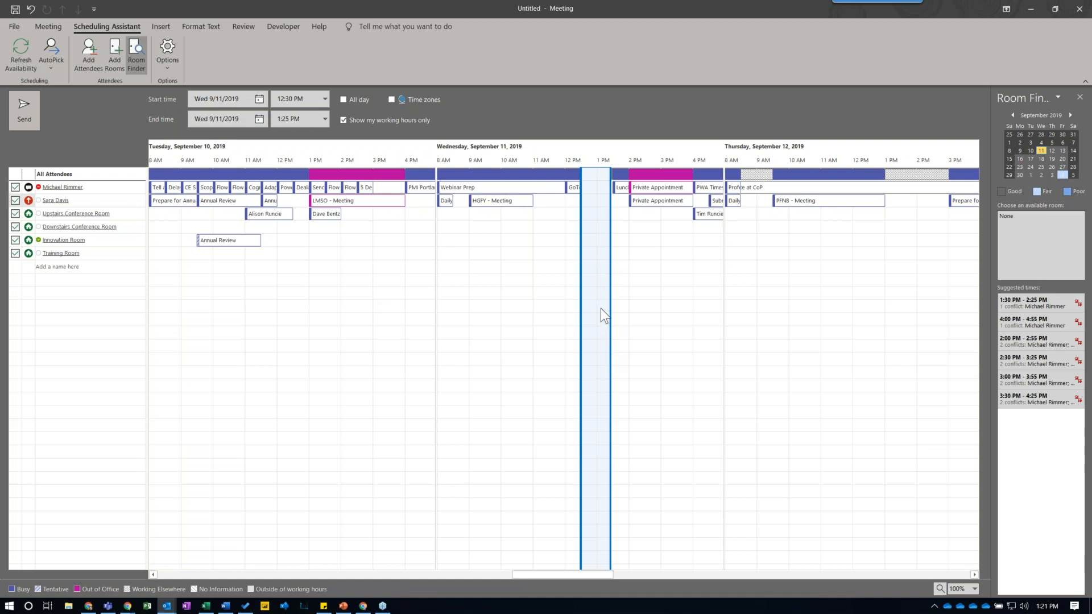
click(52, 62)
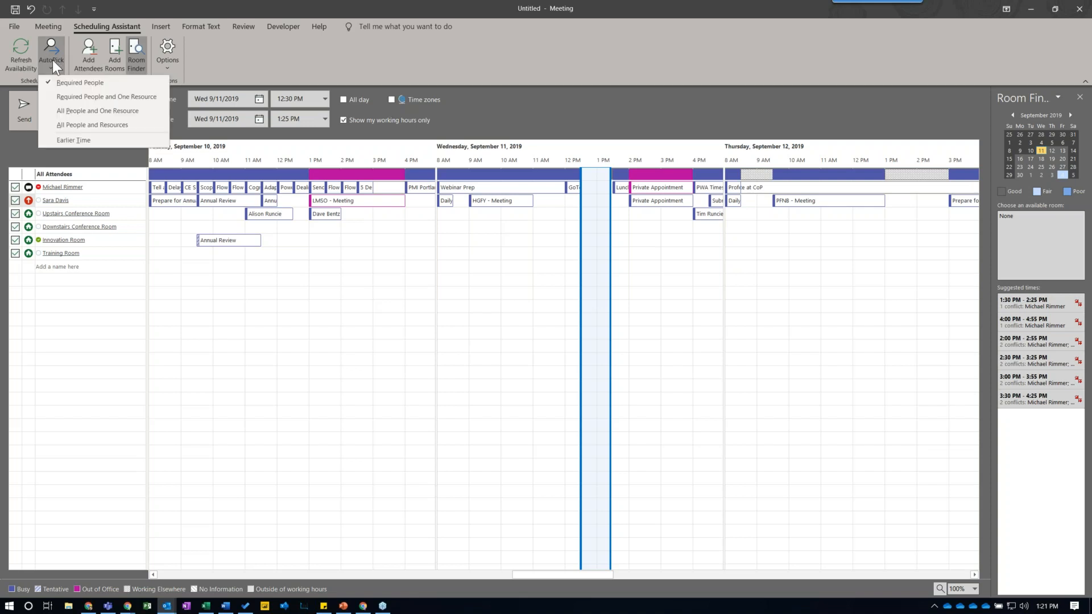
click(66, 84)
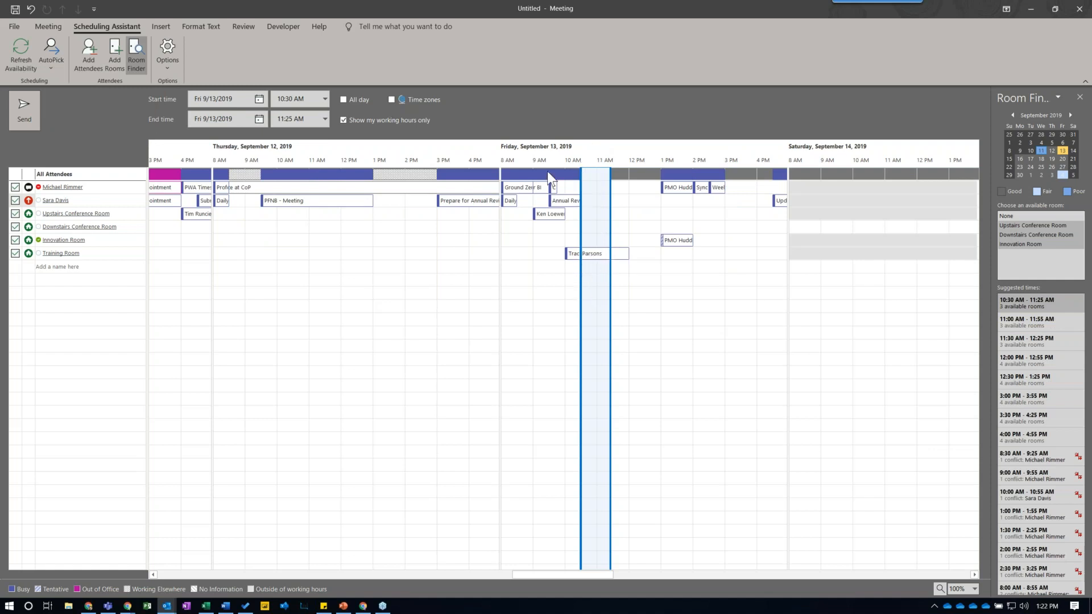
- Run AutoPick for Required People and One Resource, and move the meeting back to the earlier available time
click(49, 58)
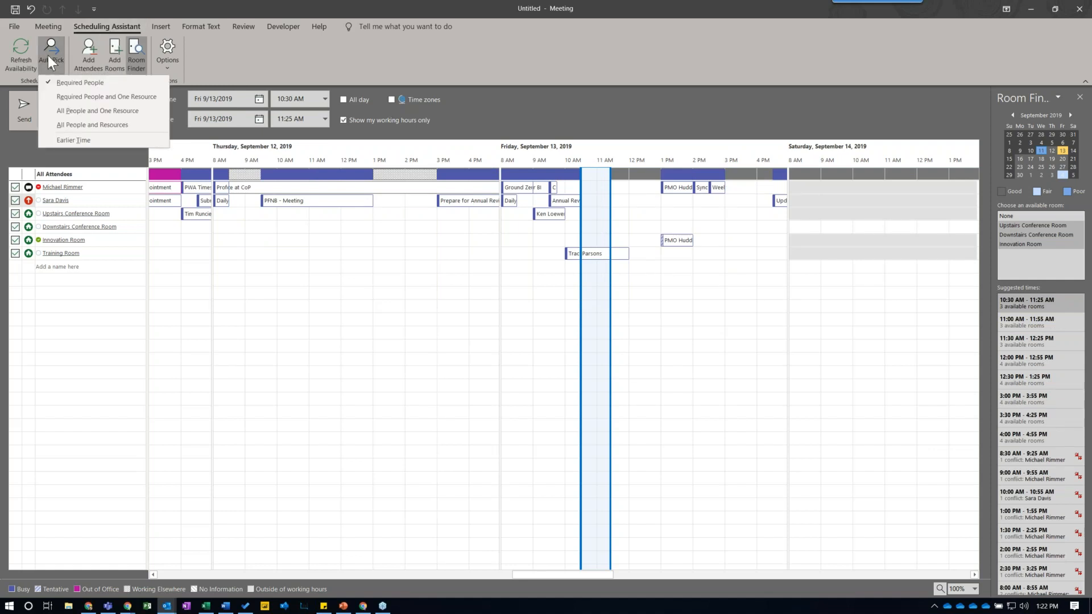
click(71, 96)
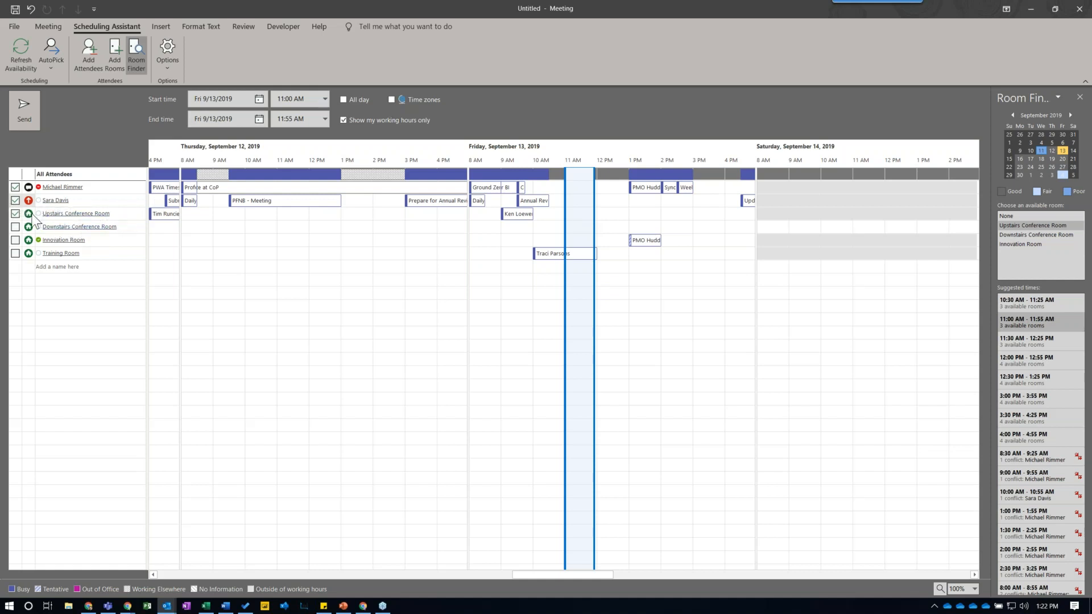
click(58, 50)
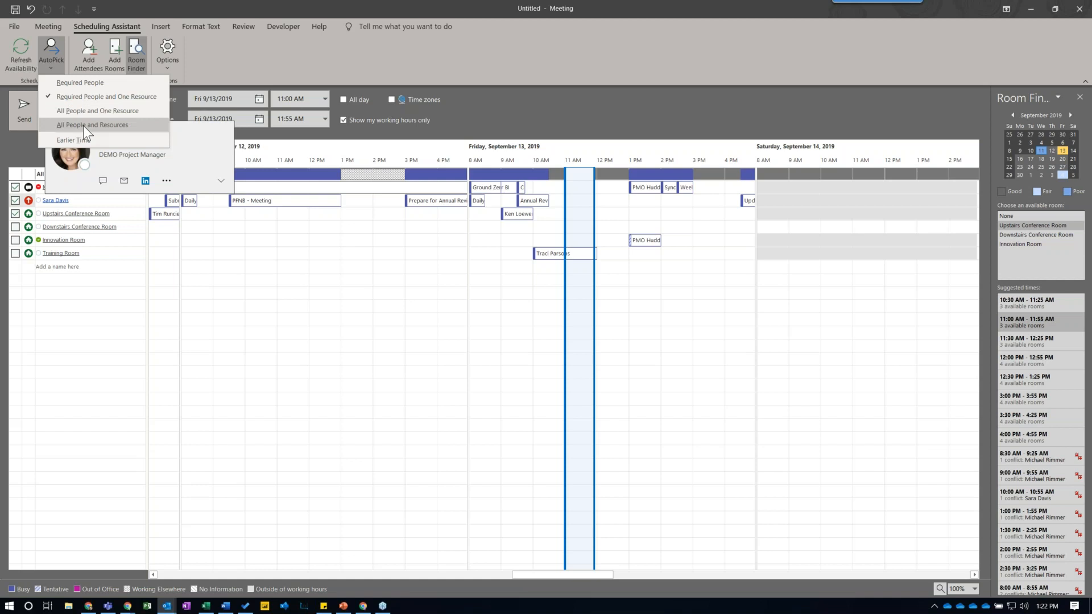
click(89, 141)
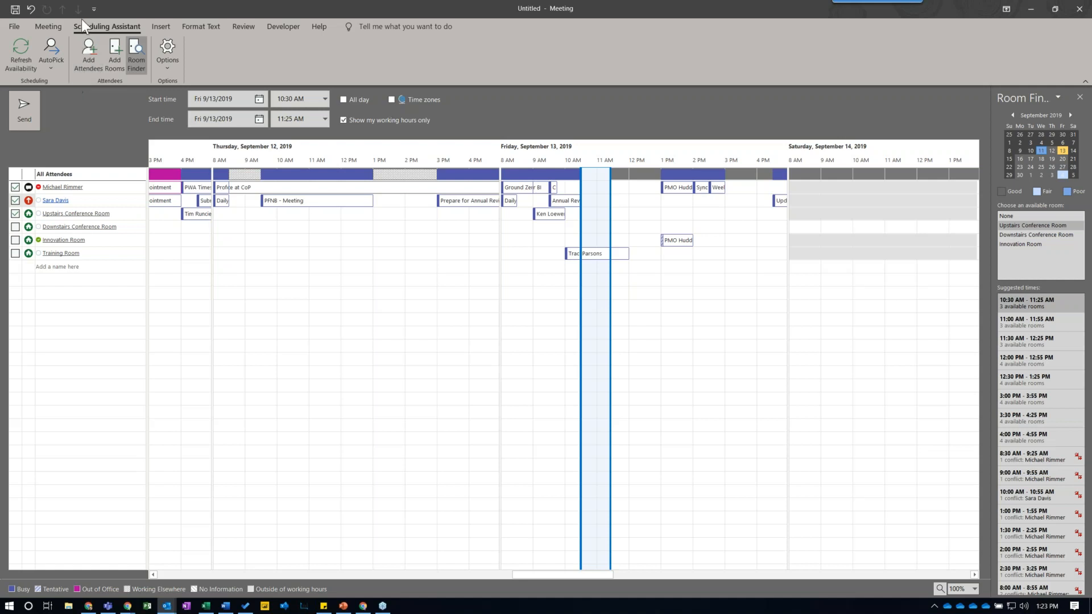
- Return to the meeting details and title the meeting "Webinar Wednesday Review"
click(47, 30)
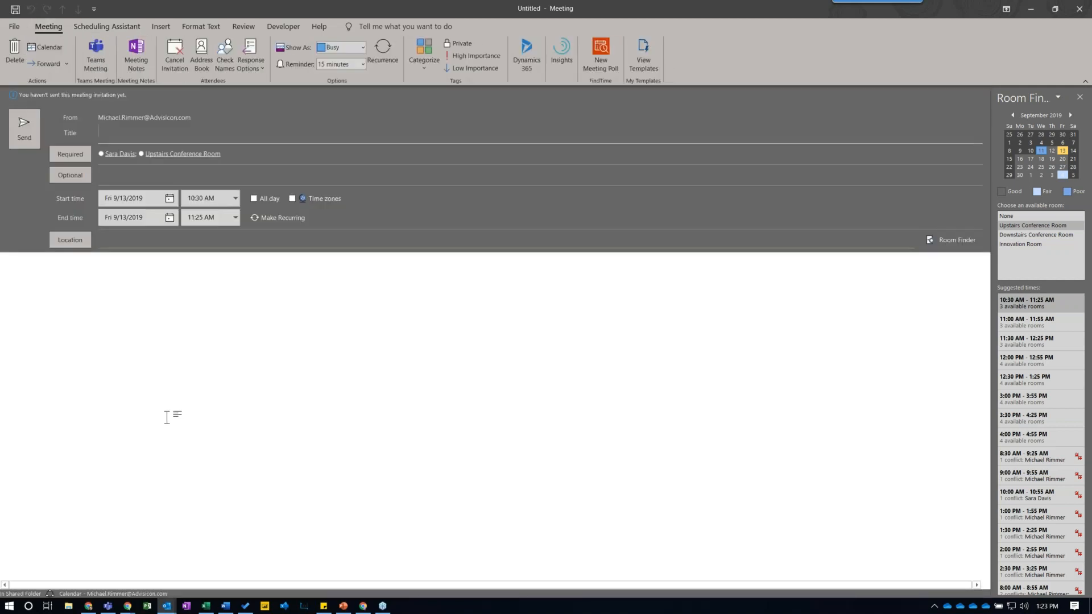
text(Webi)
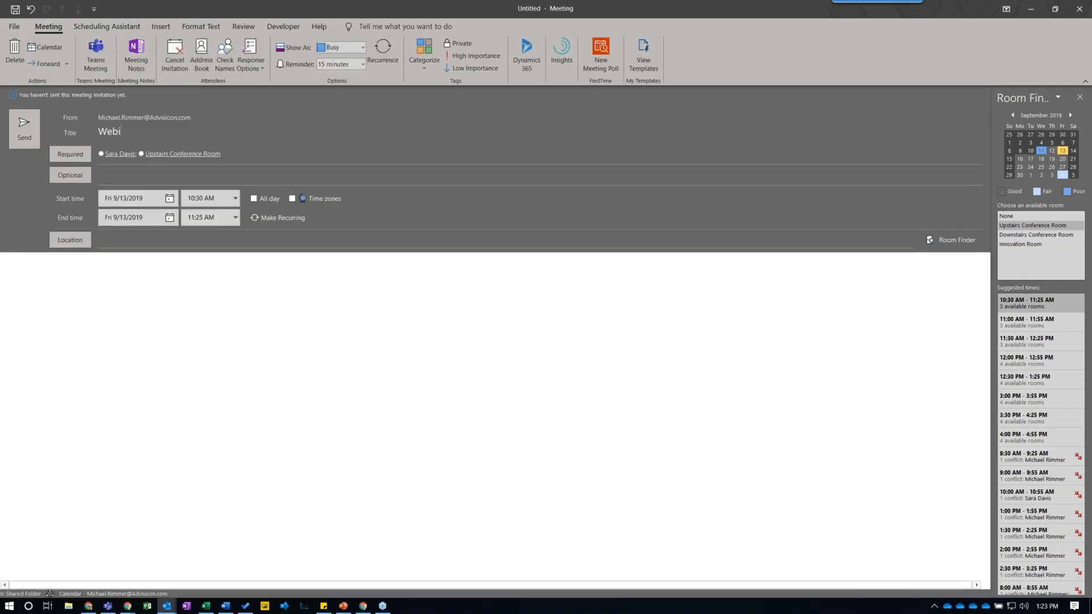
text(nar Wednesday Review)
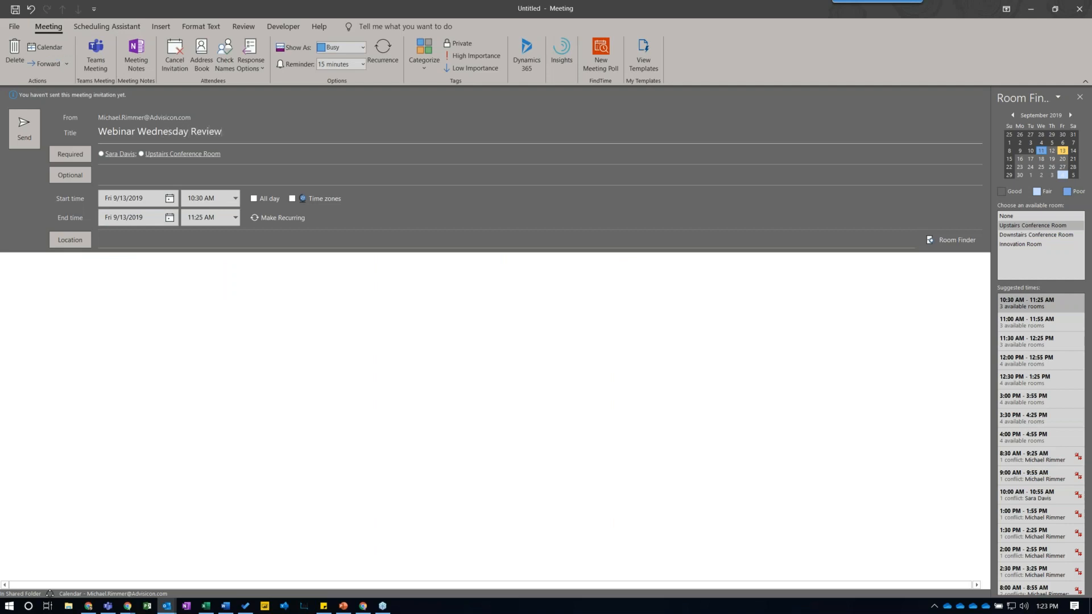
key(Tab)
click(126, 238)
text(Upstair)
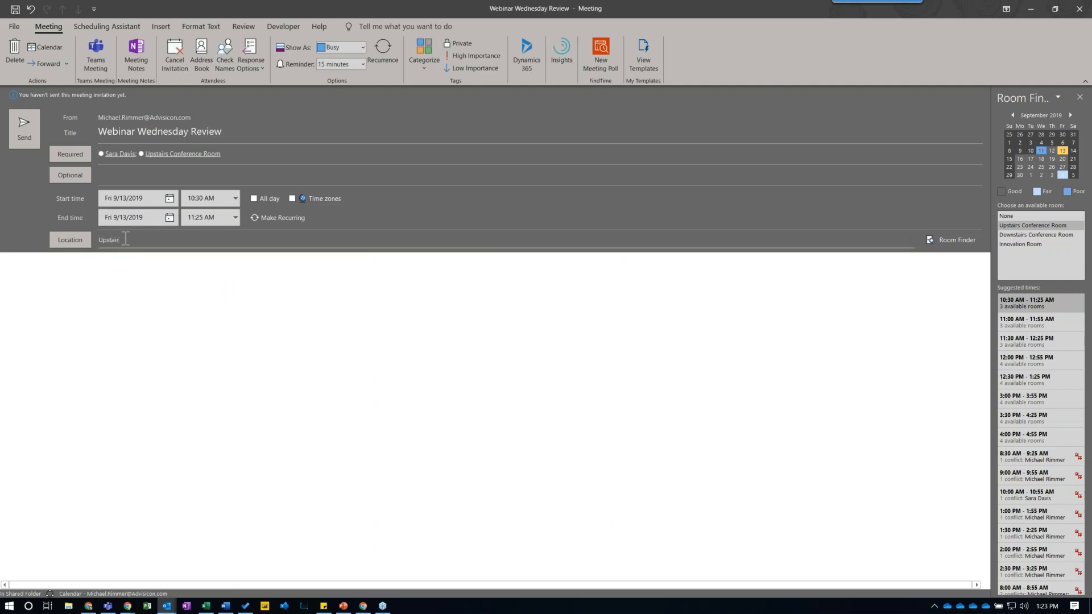
key(BackSpace)
key(BackSpace)
key(BackSpace)
key(BackSpace)
key(BackSpace)
- Replace the Upstairs Conference Room with the Downstairs Conference Room in the meeting request
click(283, 163)
key(BackSpace)
key(BackSpace)
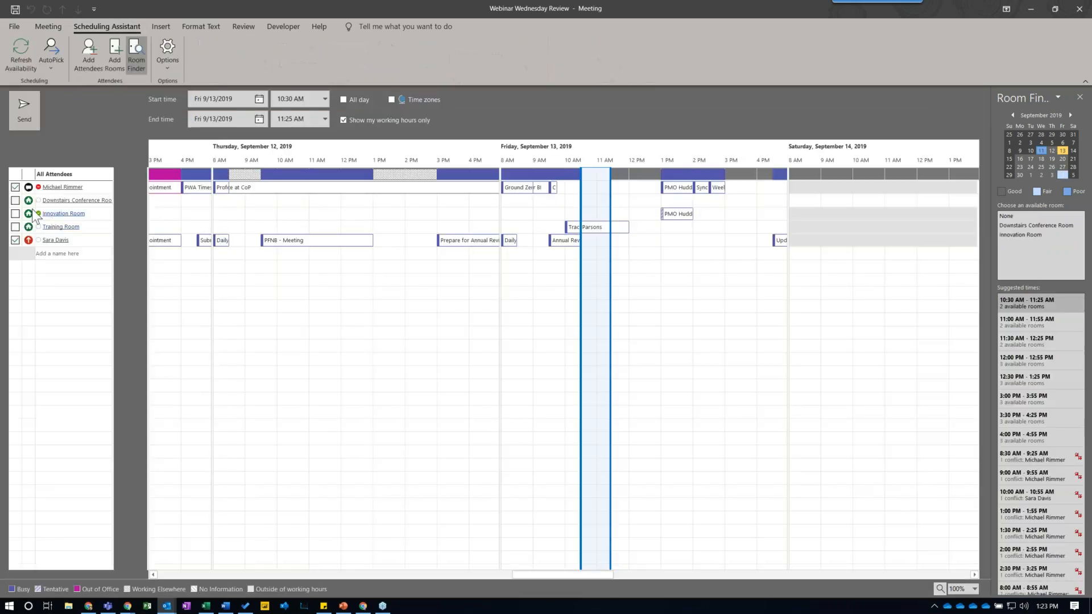
click(17, 200)
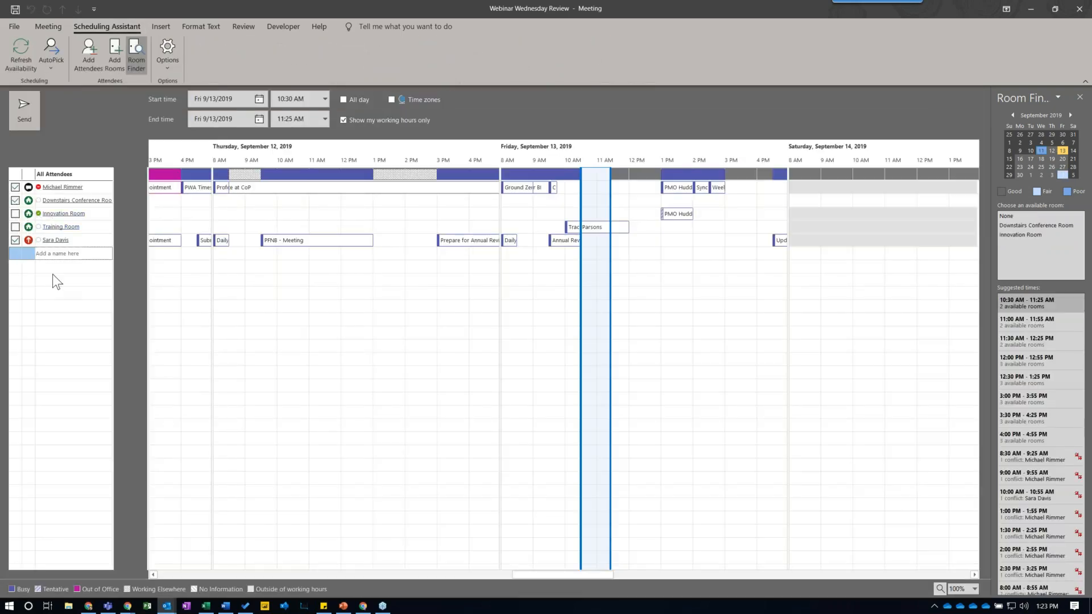
click(44, 31)
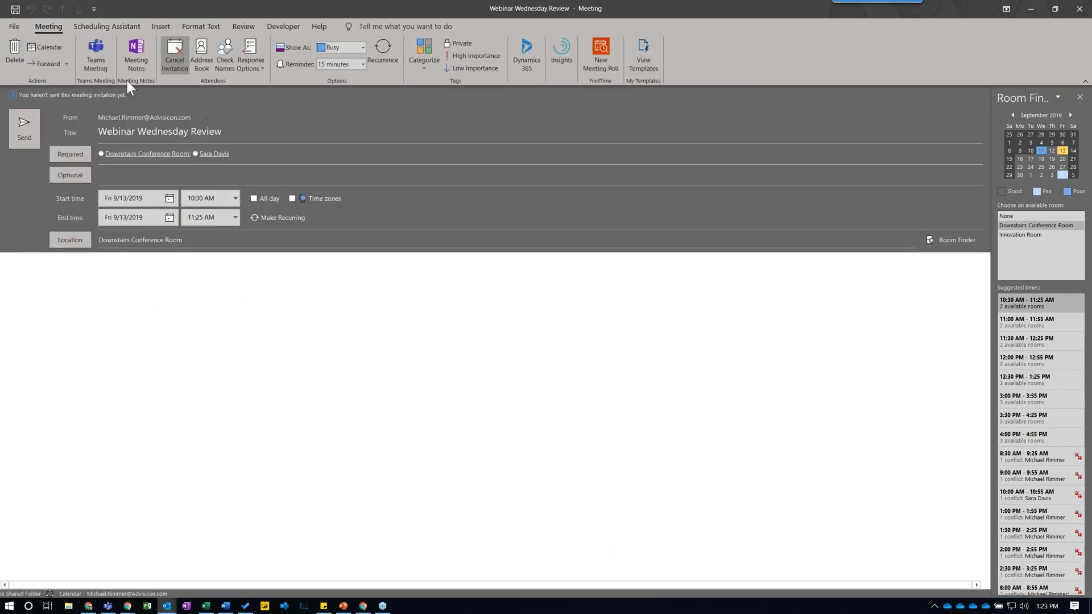
- Send the "Webinar Wednesday Review" meeting invitation
click(27, 115)
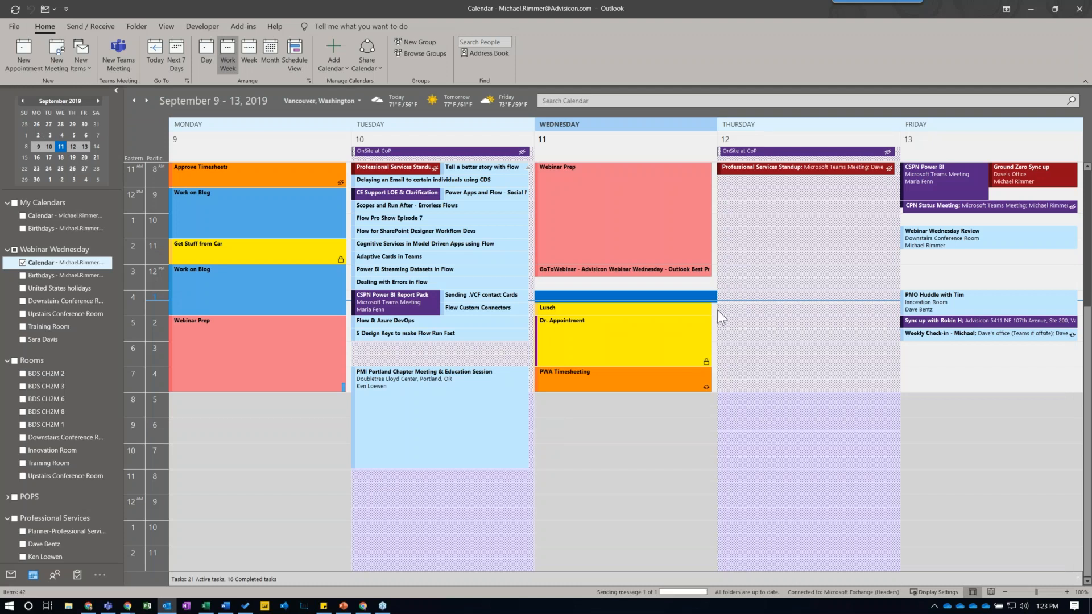
click(719, 310)
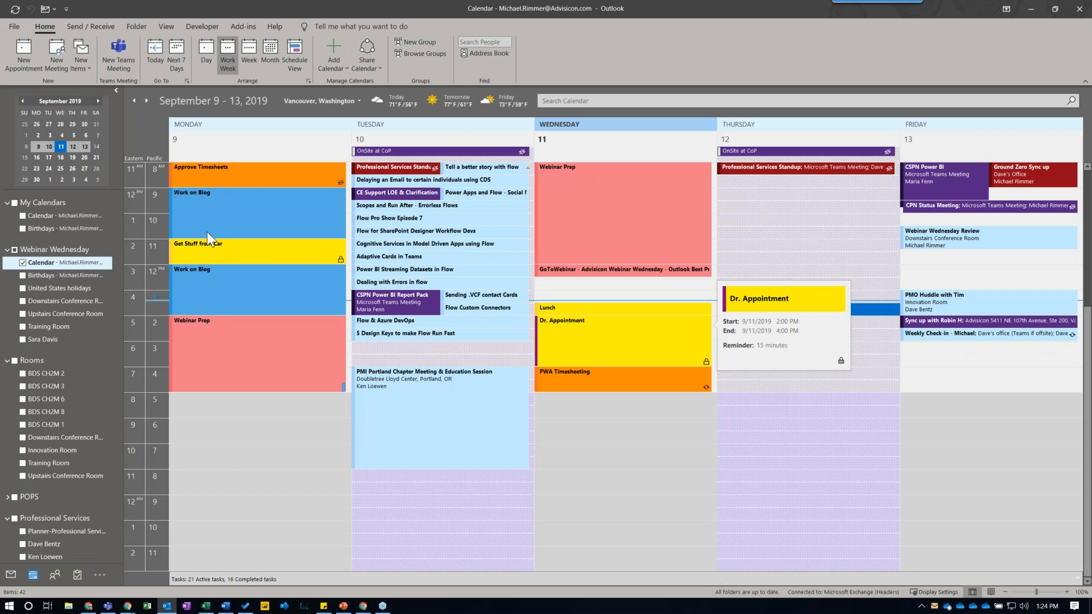
- Display the colleague's calendar alongside your own and check which actions are available for its Submit Status Updates appointment
click(48, 338)
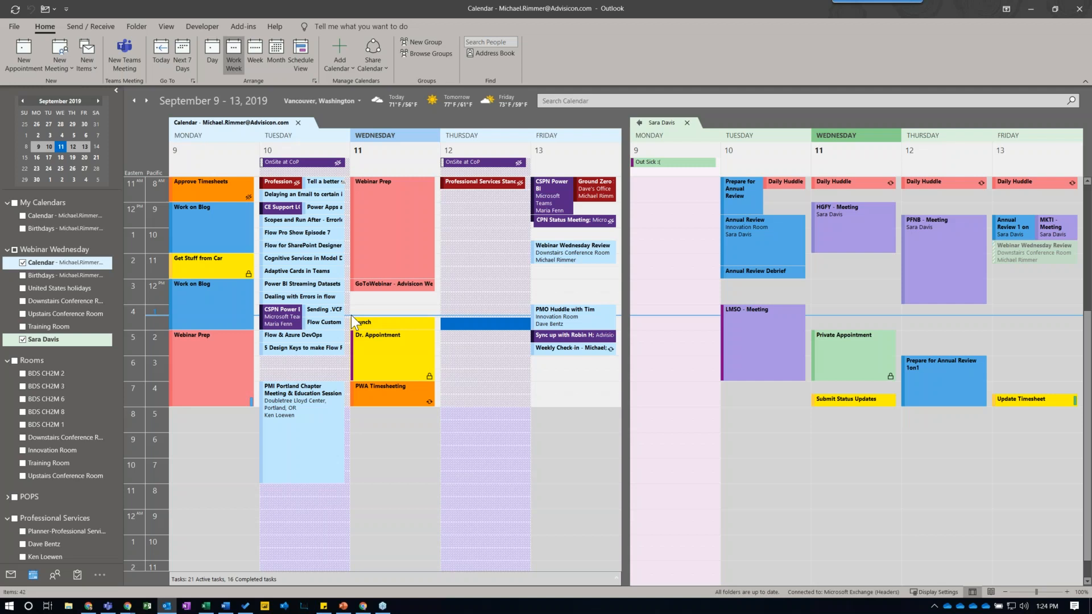
right_click(883, 401)
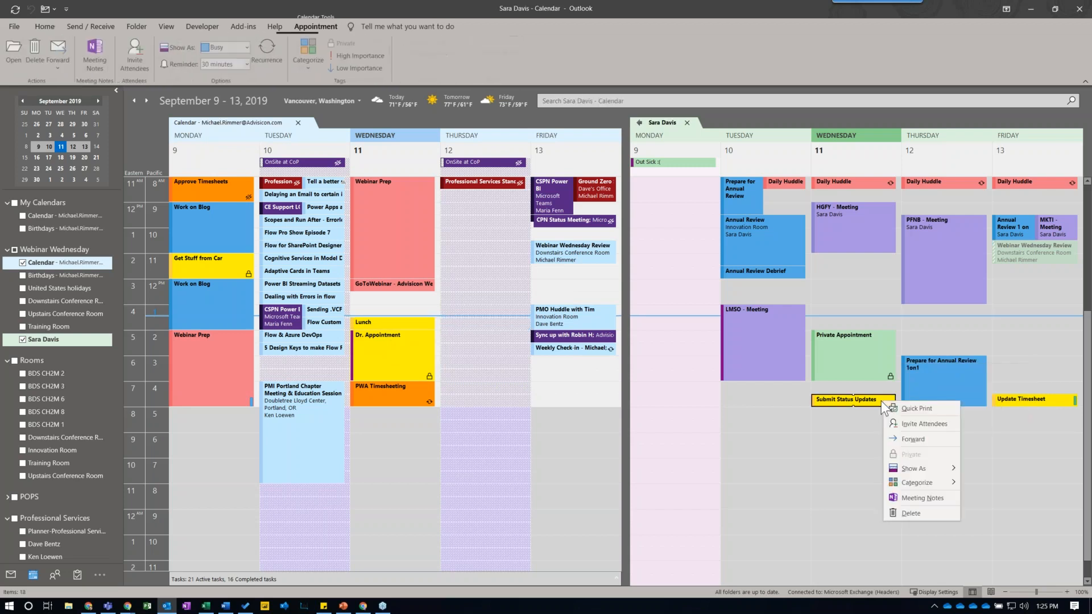
click(824, 439)
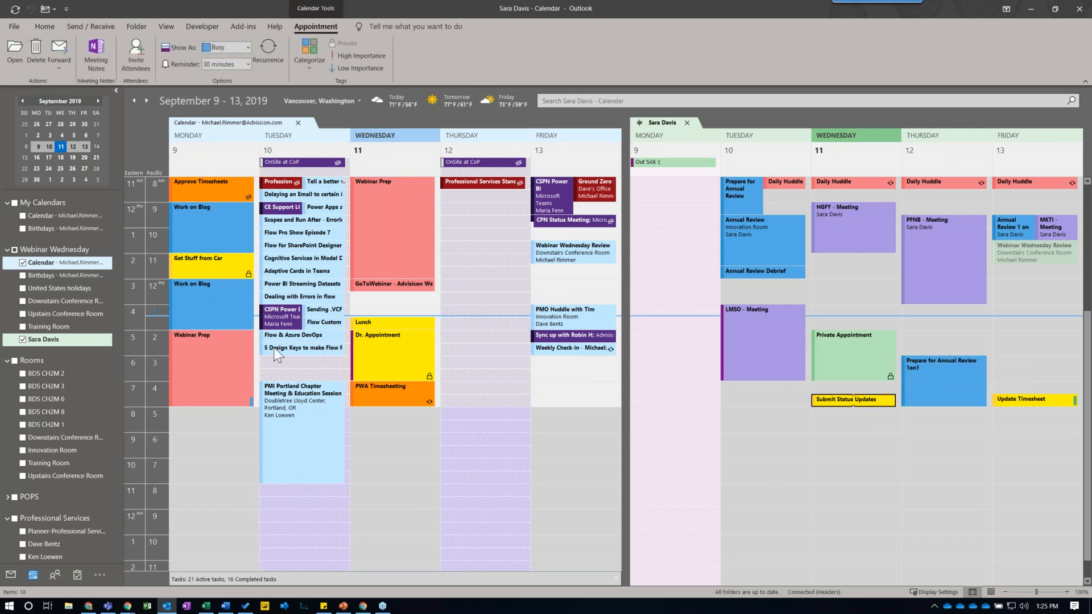
click(459, 331)
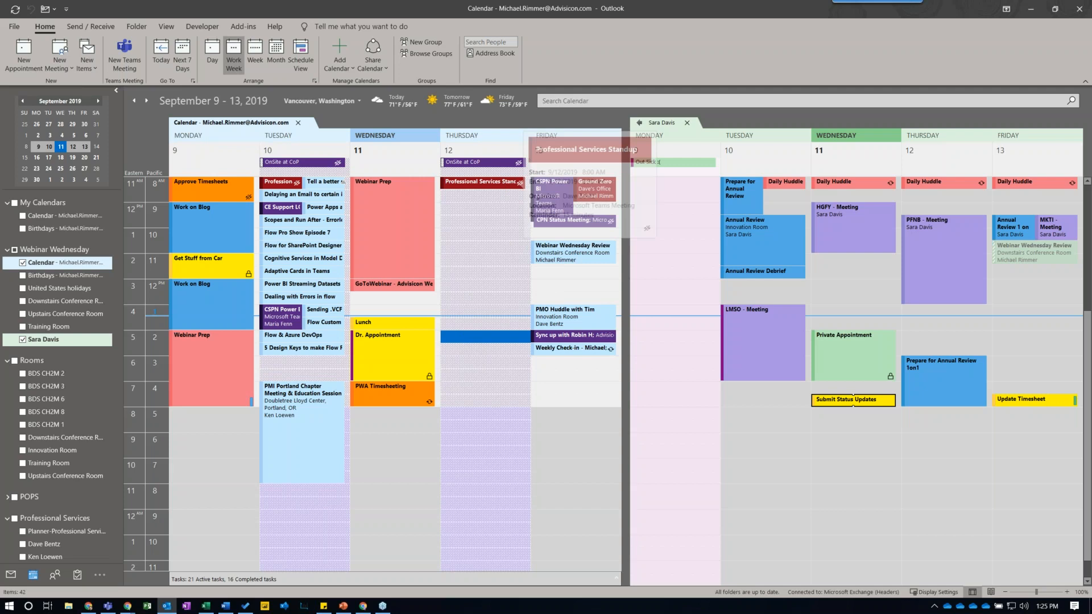
click(492, 210)
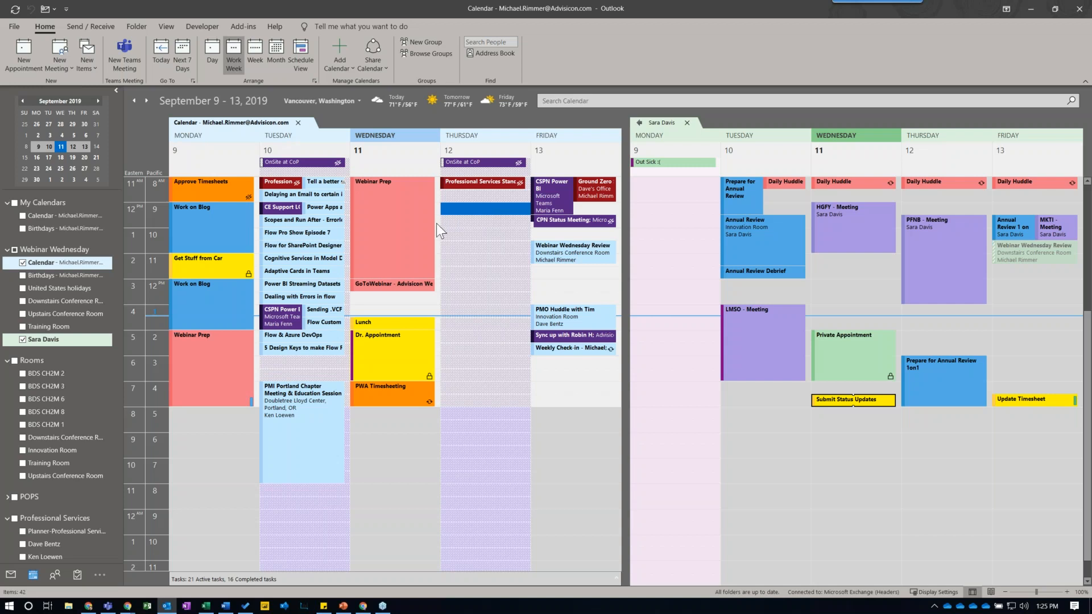
- From the categories of Wednesday's Webinar Prep appointment, start a new color category named "Free Lunch"
mouse_move(419, 227)
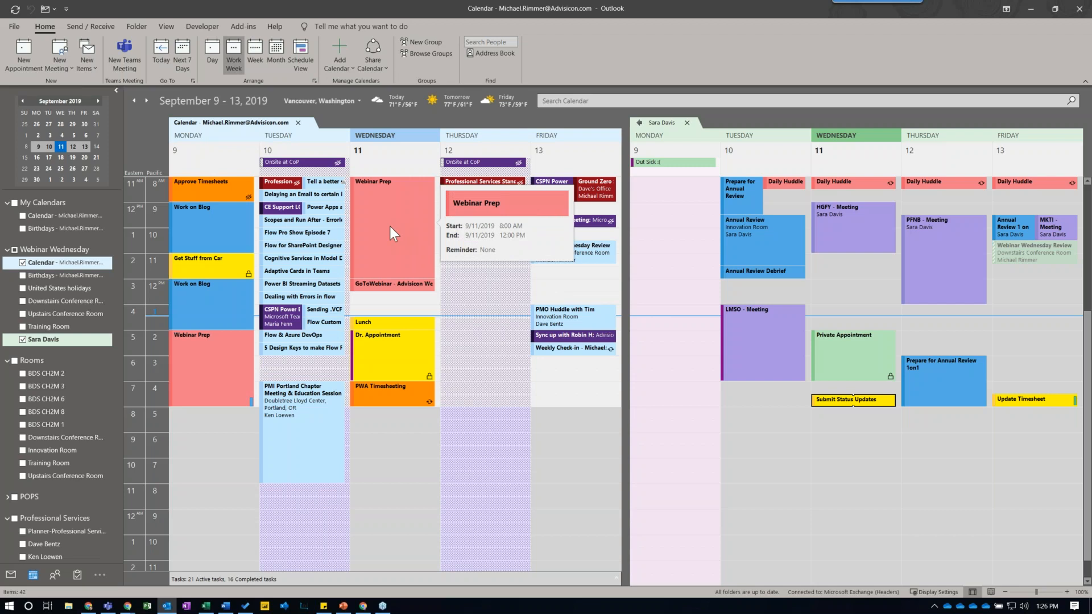
right_click(389, 226)
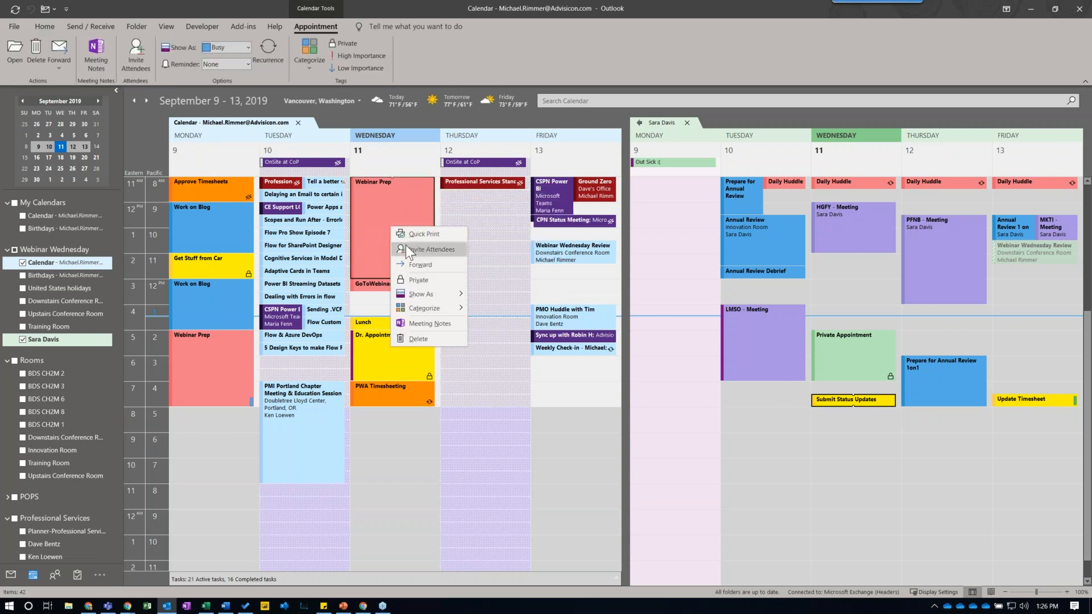
mouse_move(439, 312)
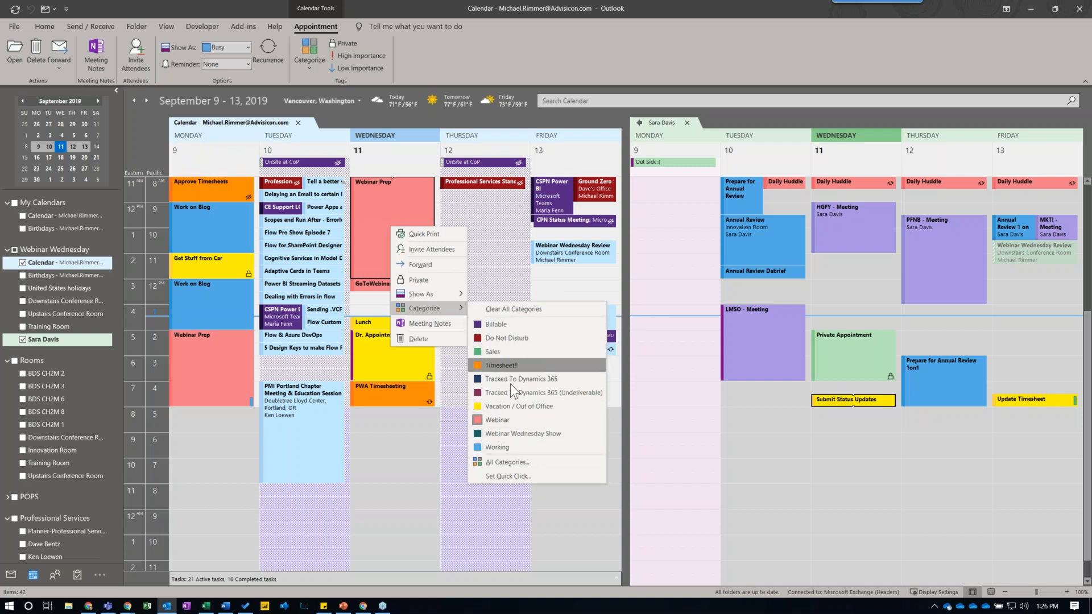
click(512, 462)
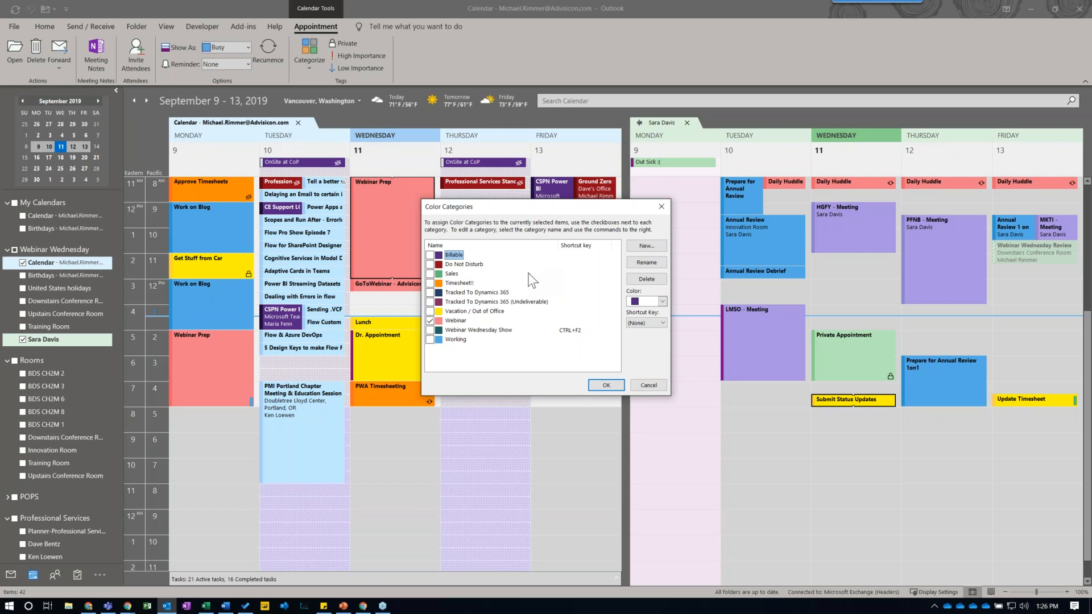
click(645, 247)
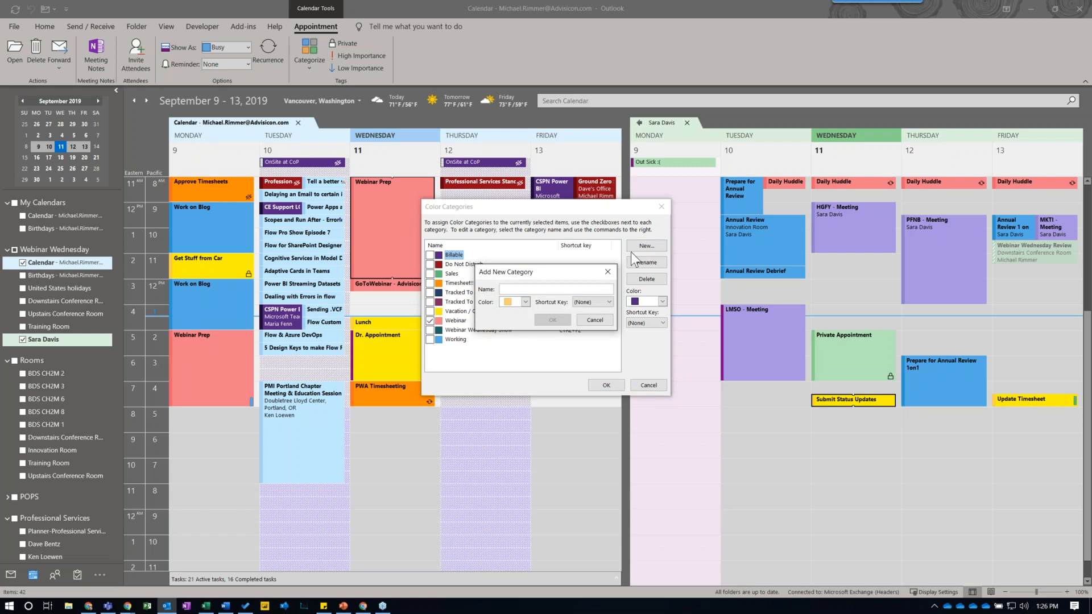
text(Free Lunches)
key(BackSpace)
key(BackSpace)
- Give the Free Lunch category the black color and the CTRL+F4 shortcut, and save the category list
click(524, 303)
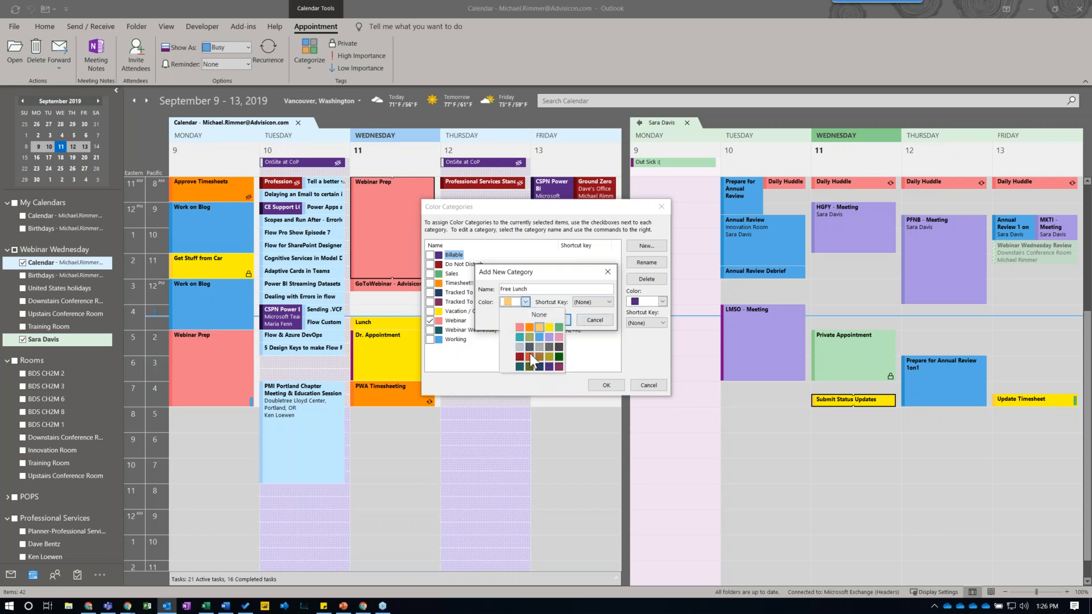
click(562, 354)
click(581, 302)
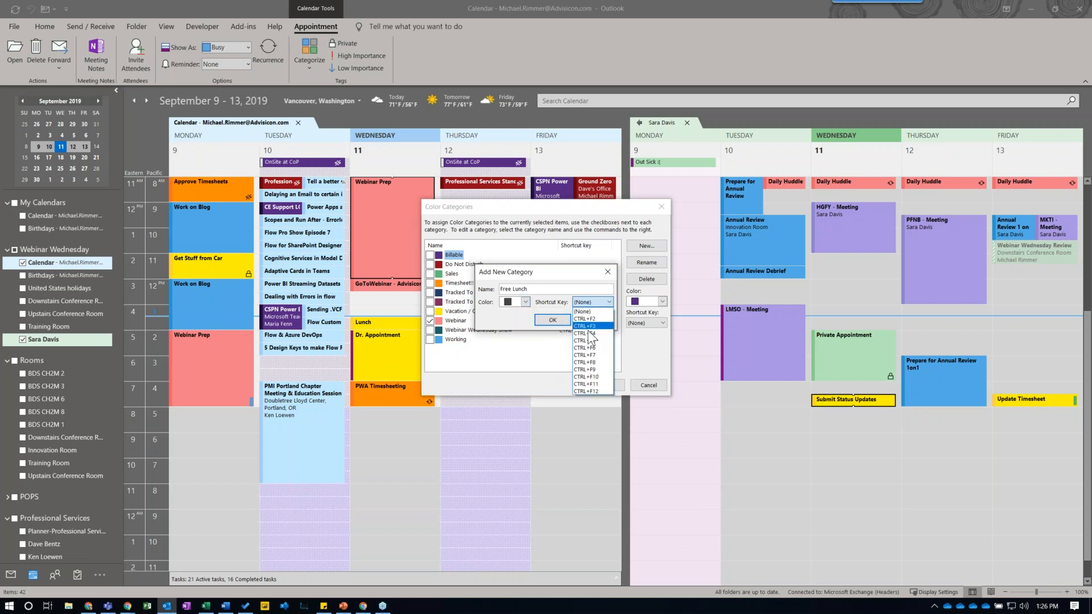
click(587, 334)
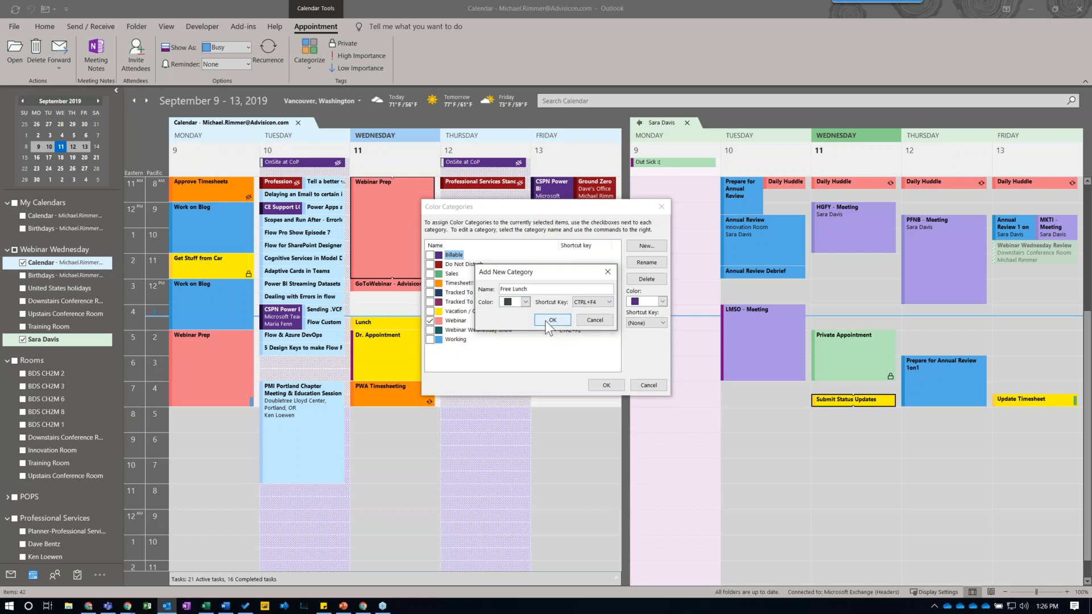
click(547, 321)
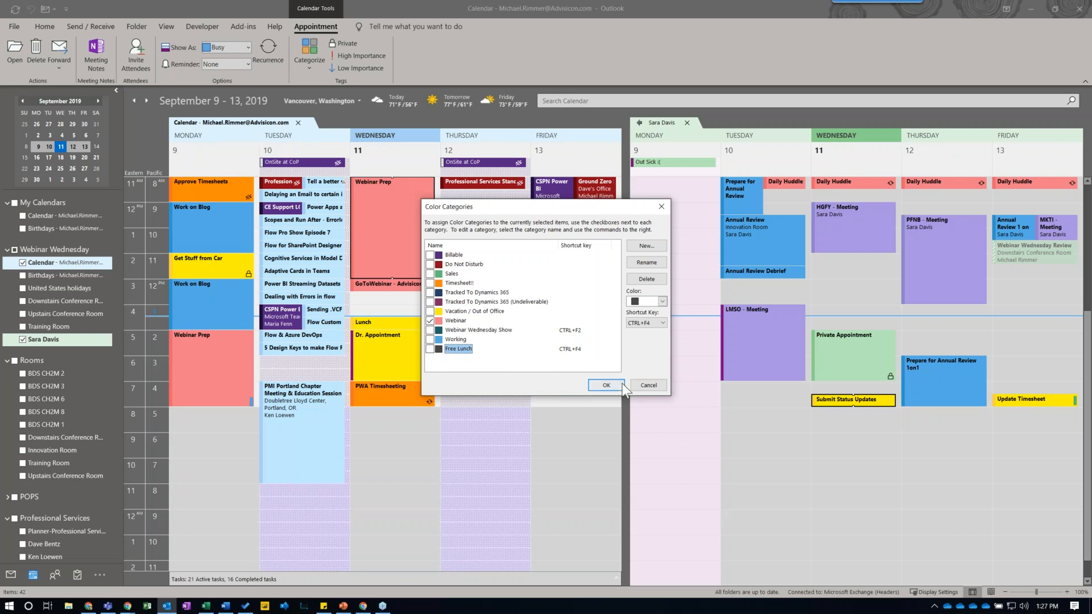
click(607, 385)
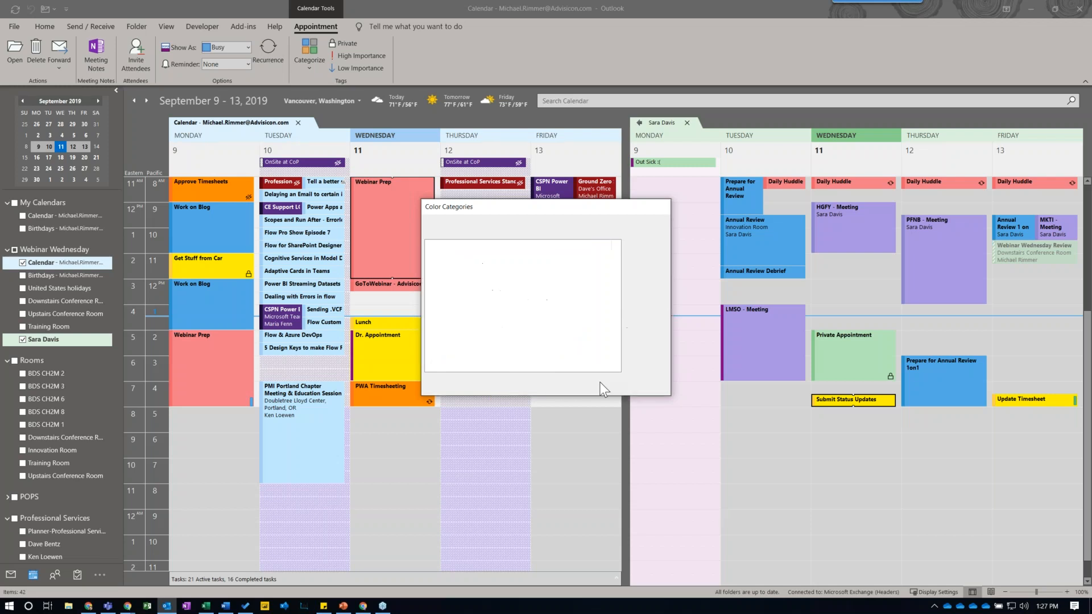
- Assign the Free Lunch category to Wednesday's Lunch appointment
right_click(414, 363)
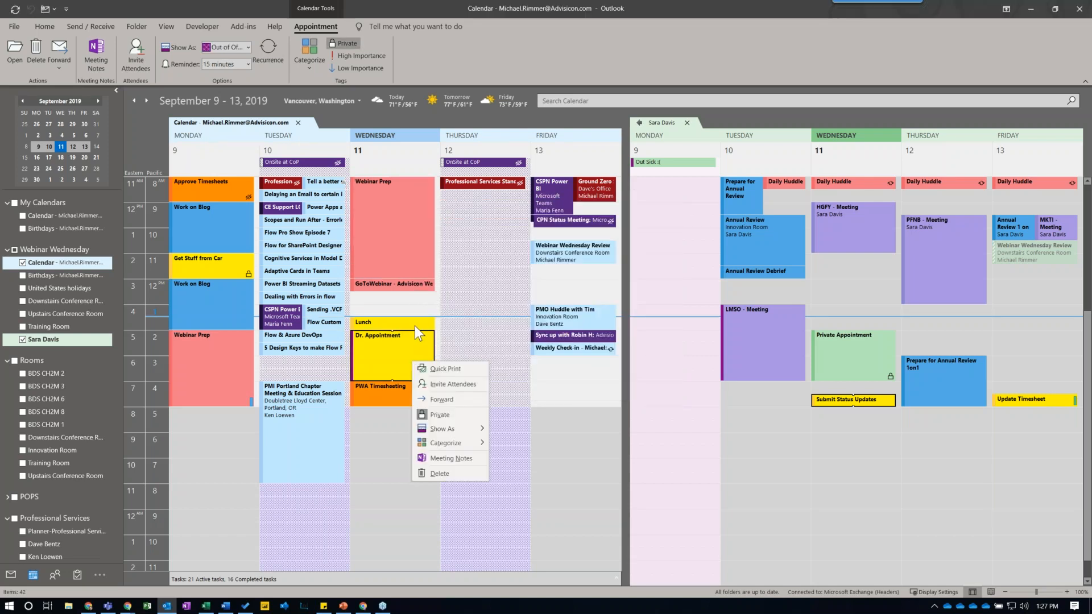
click(415, 326)
right_click(415, 326)
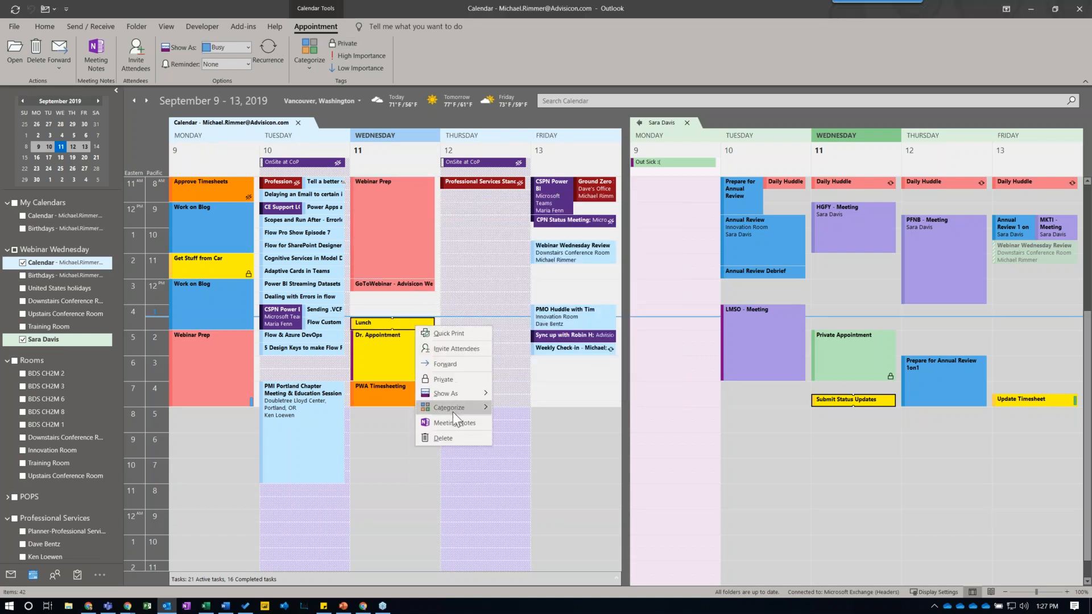
mouse_move(453, 410)
click(534, 450)
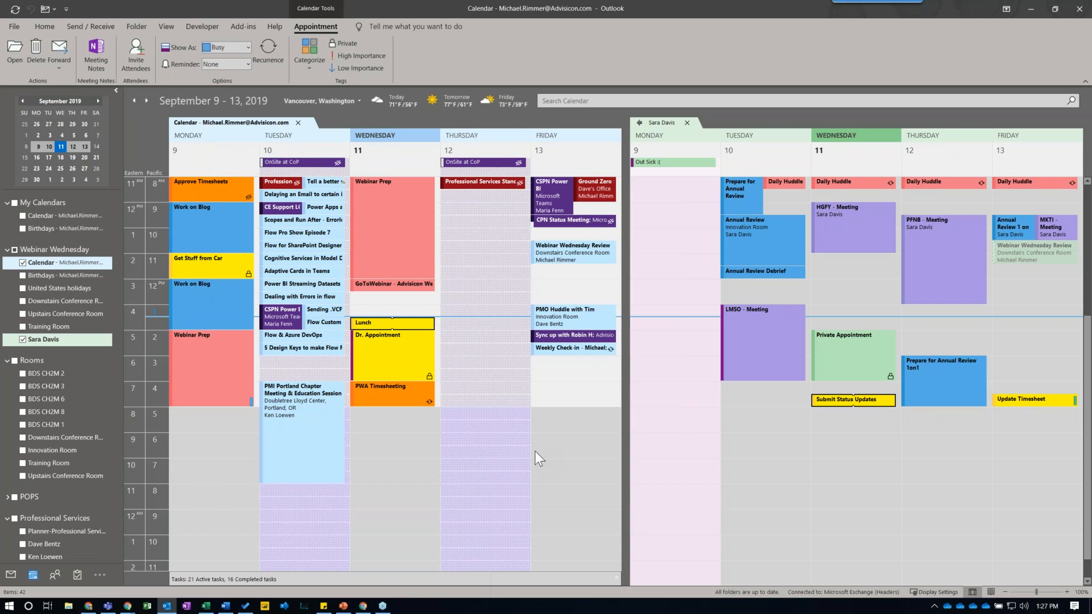
mouse_move(407, 327)
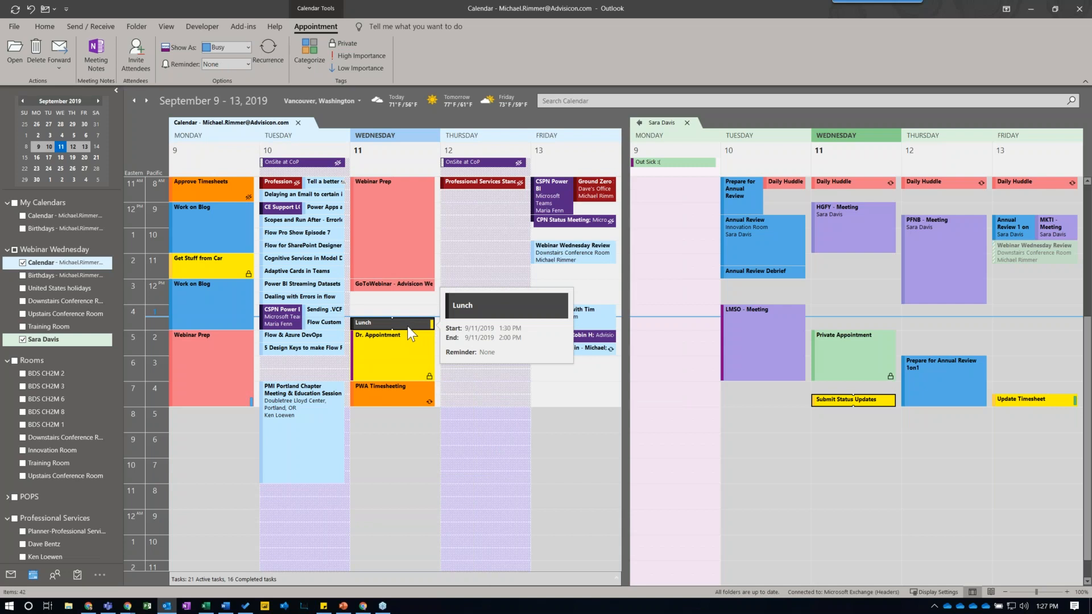
click(432, 451)
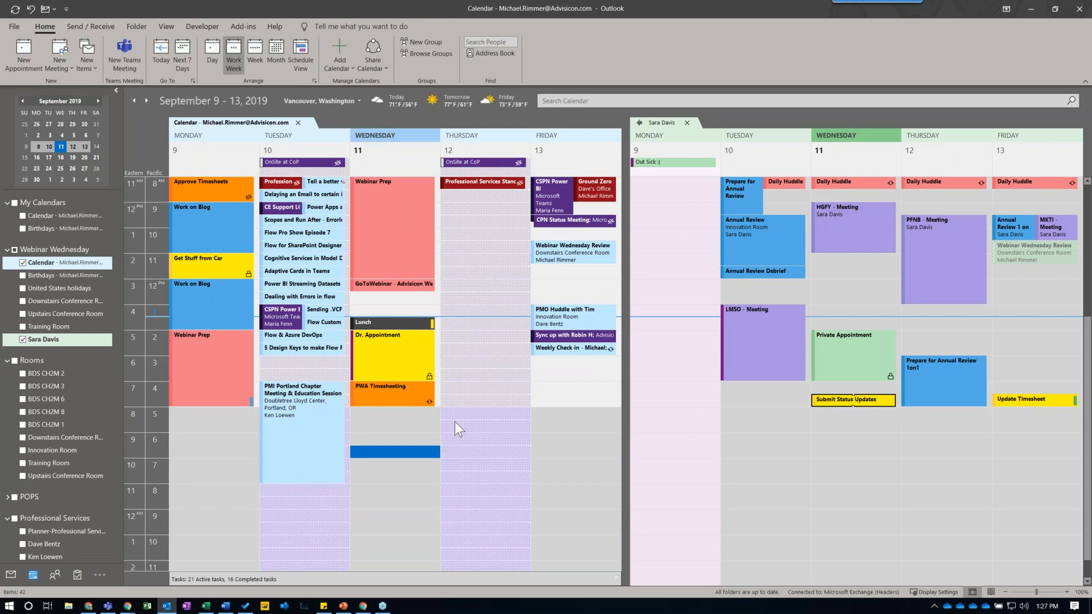
- Switch to the PowerPoint presentation and start the slide show from the Q&A slide
click(343, 607)
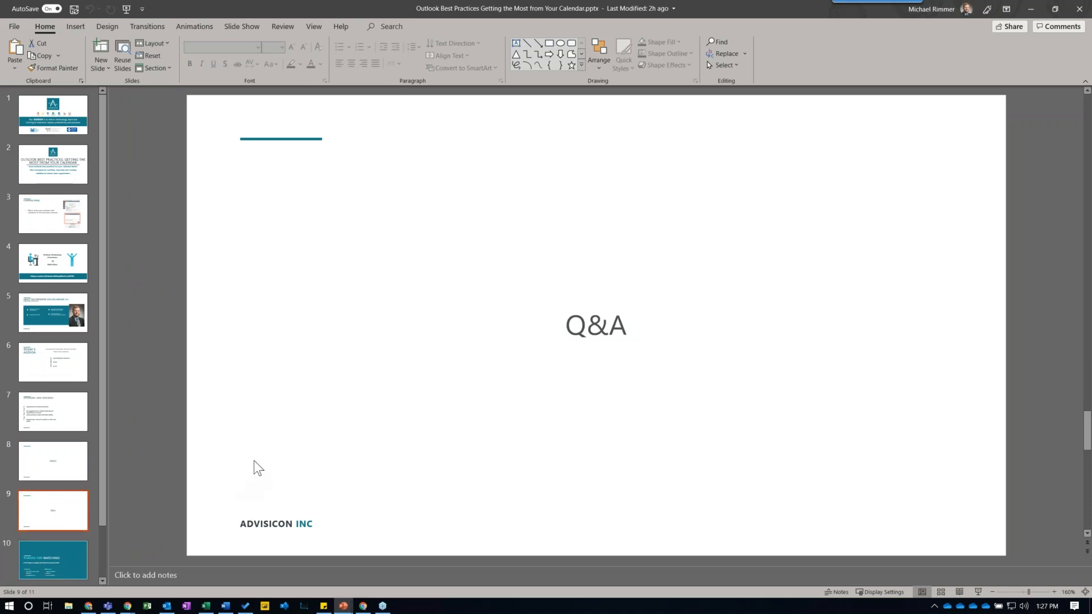
key(shift+F5)
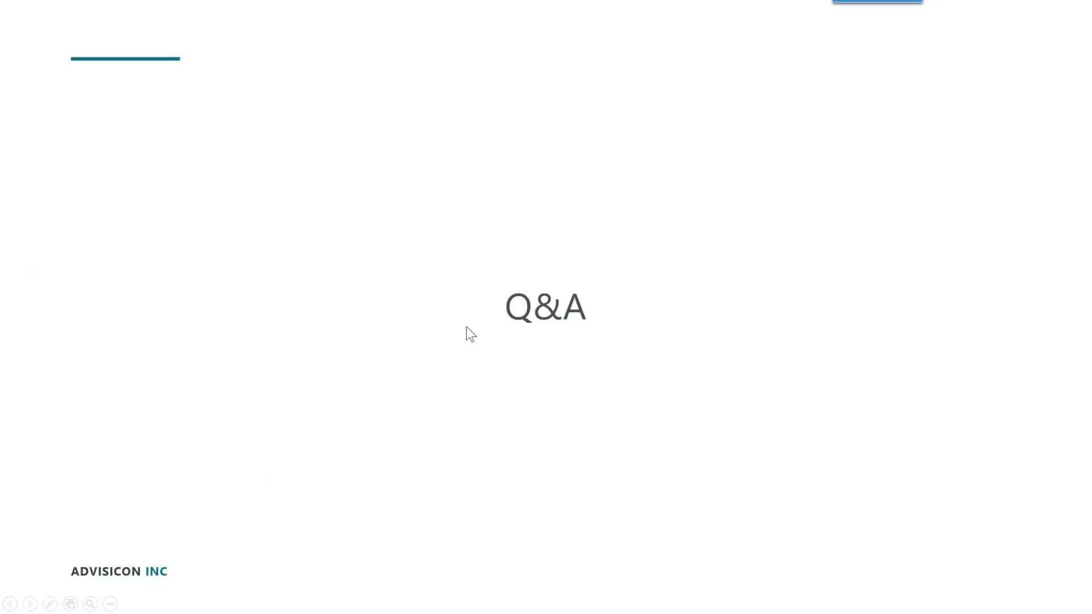